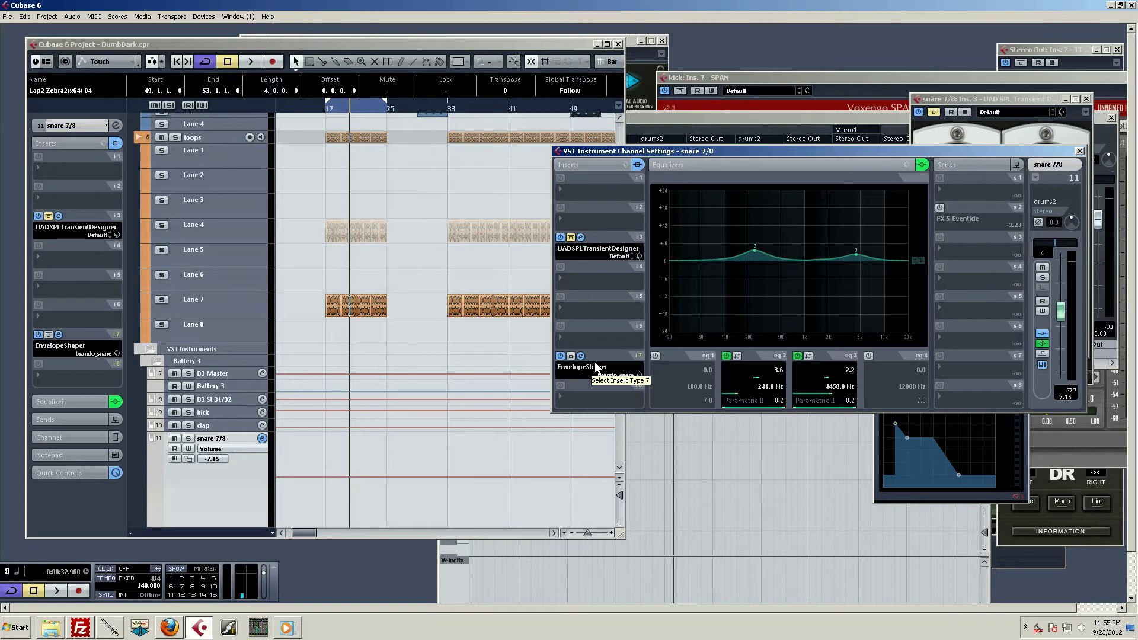
- Play the looped section from bar 17 to hear the snare with its current processing
{"action": "key", "text": "space"}
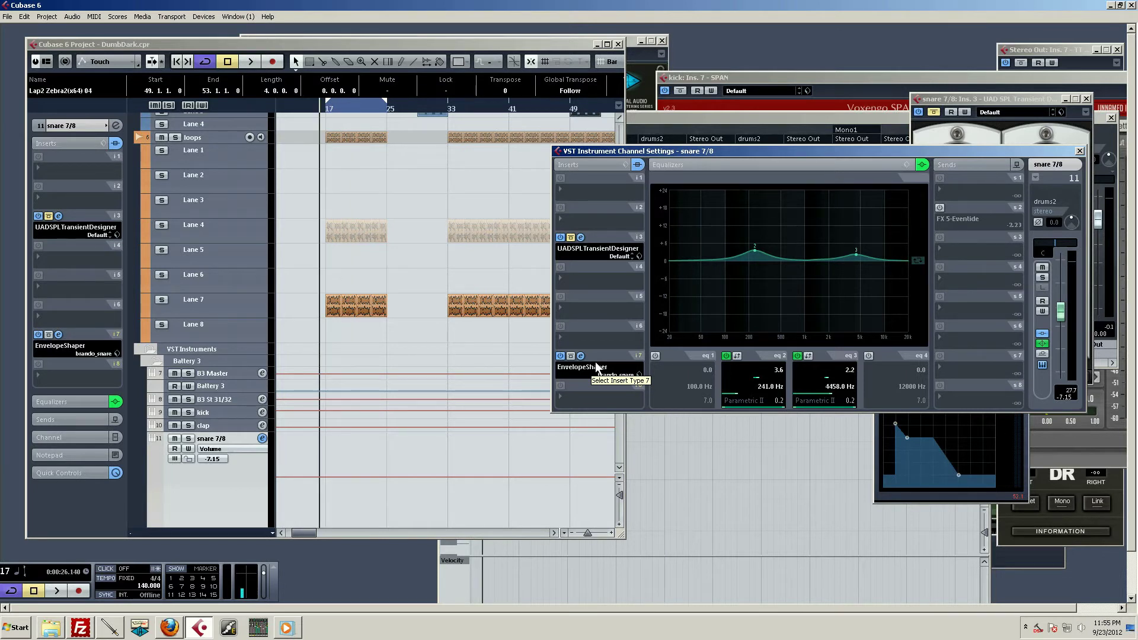
{"action": "key", "text": "space"}
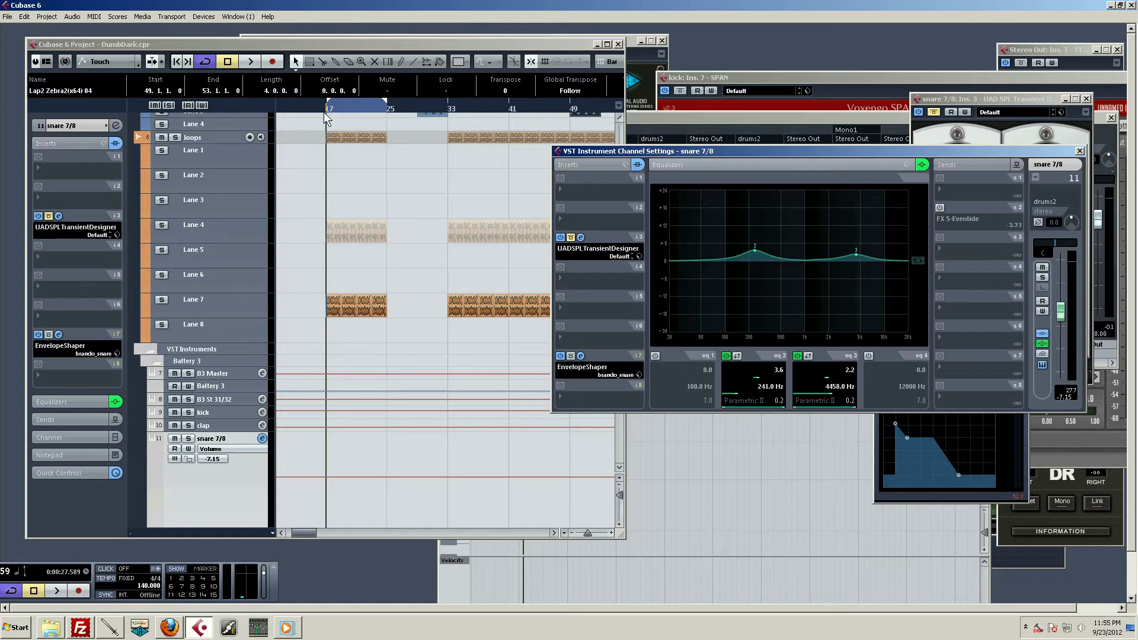
{"action": "left_click_drag", "start_coordinate": [327, 110], "coordinate": [328, 116]}
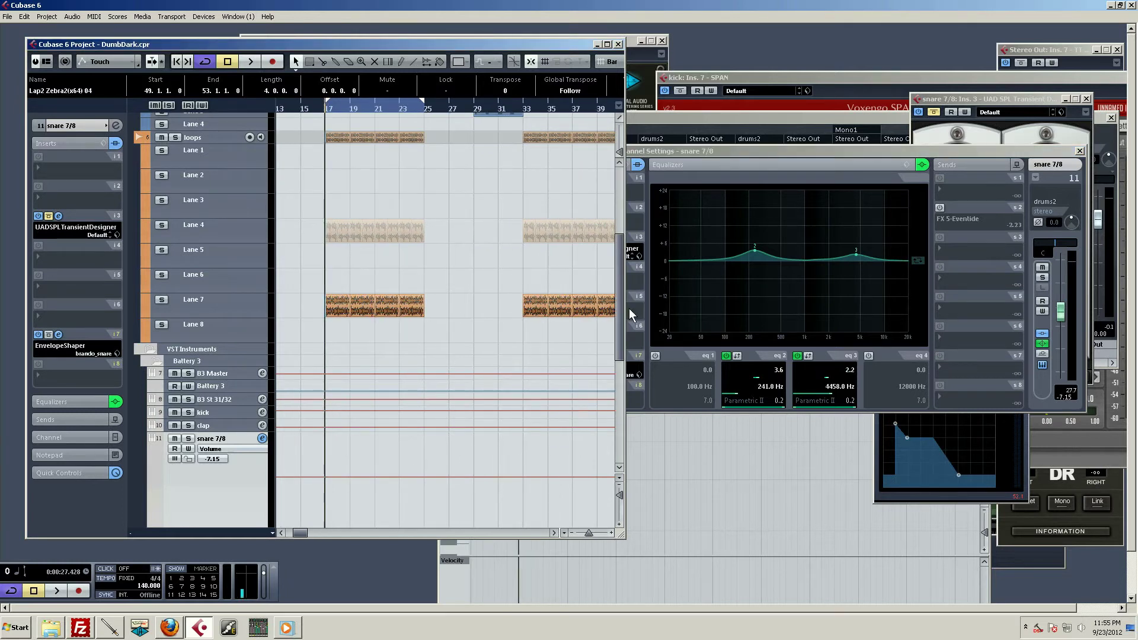
{"action": "key", "text": "space"}
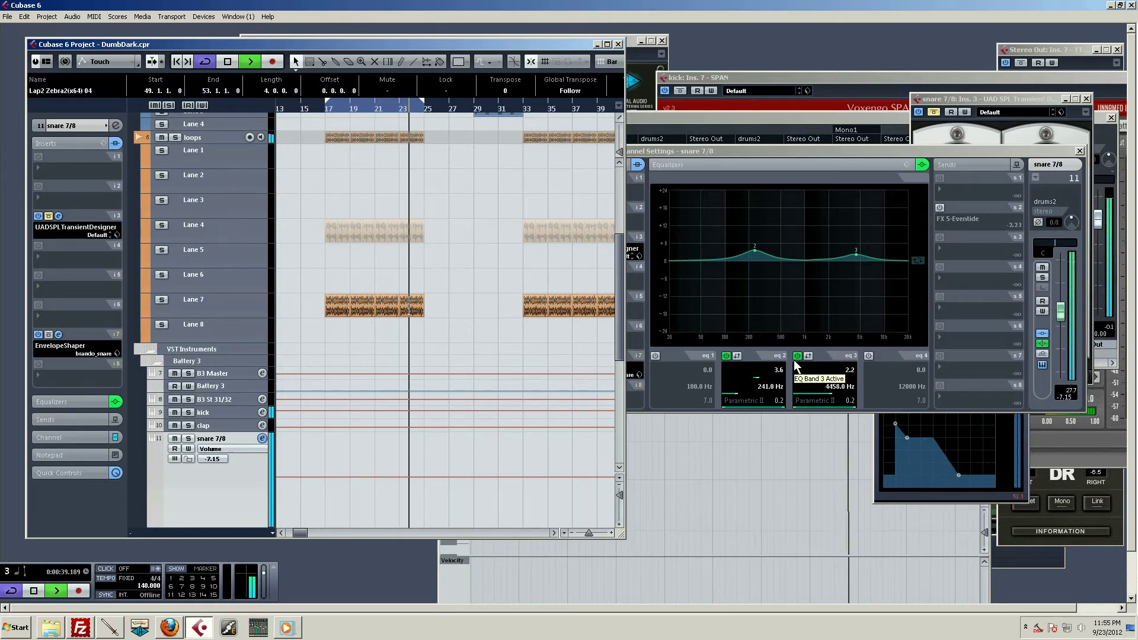
{"action": "key", "text": "space"}
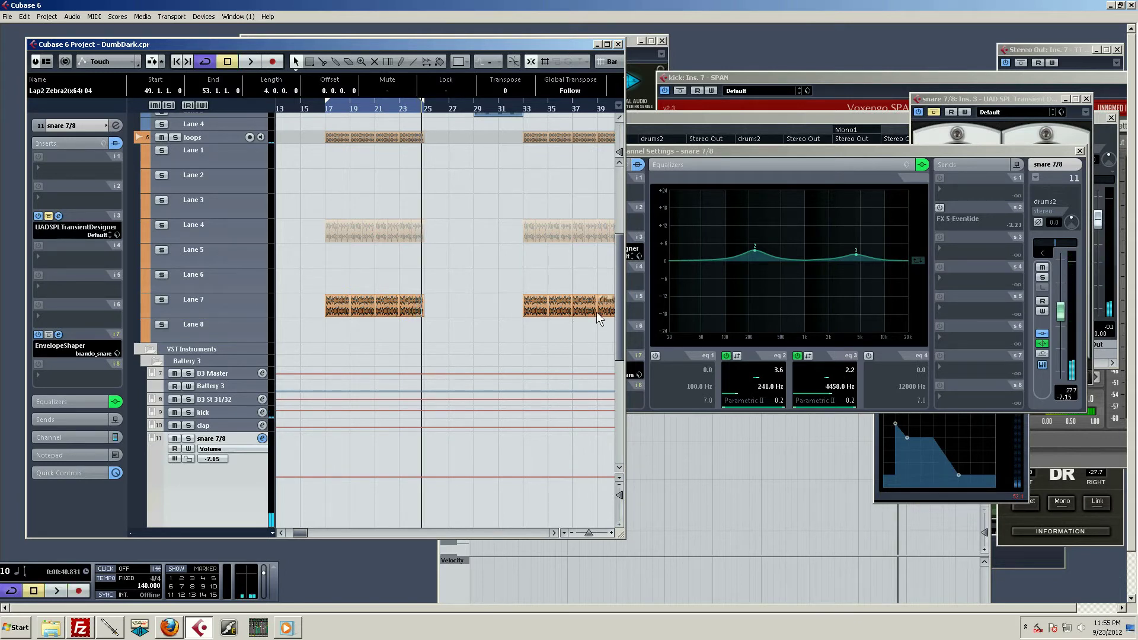
- Bypass the EnvelopeShaper insert on the snare 7/8 channel
{"action": "left_click", "coordinate": [810, 151]}
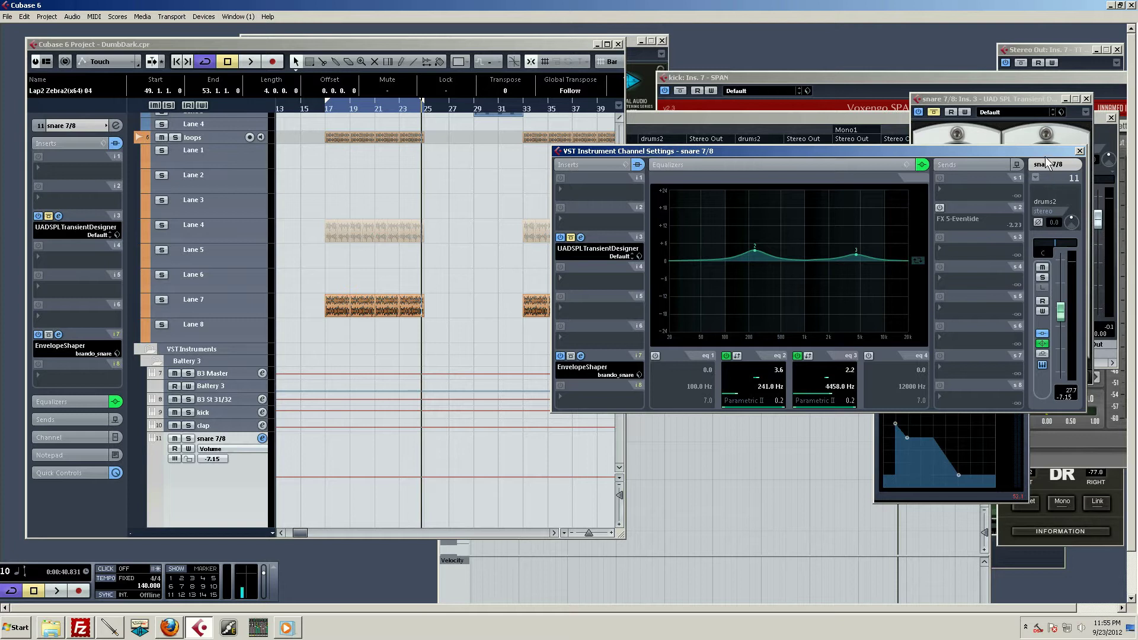
{"action": "left_click_drag", "start_coordinate": [1050, 151], "coordinate": [1008, 79]}
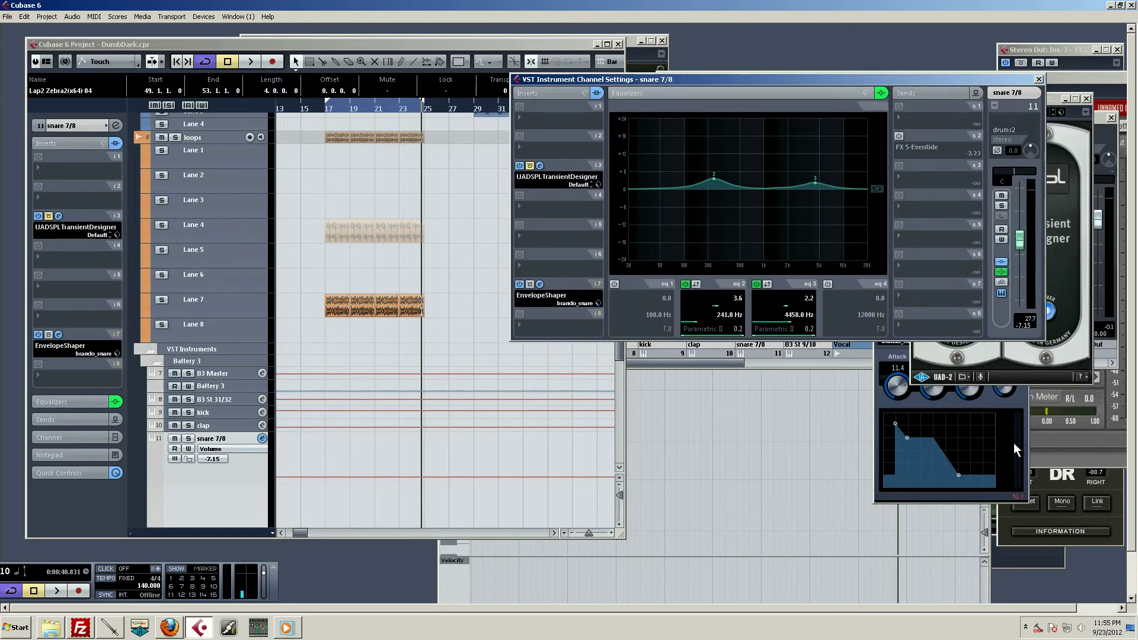
{"action": "left_click", "coordinate": [1022, 403]}
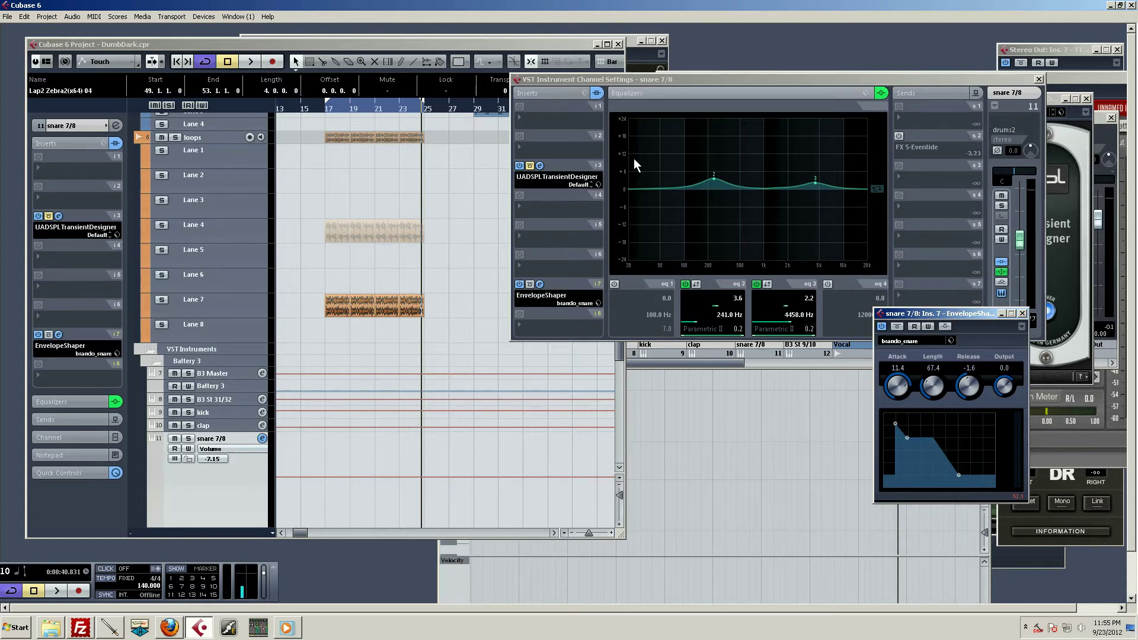
{"action": "left_click", "coordinate": [940, 81]}
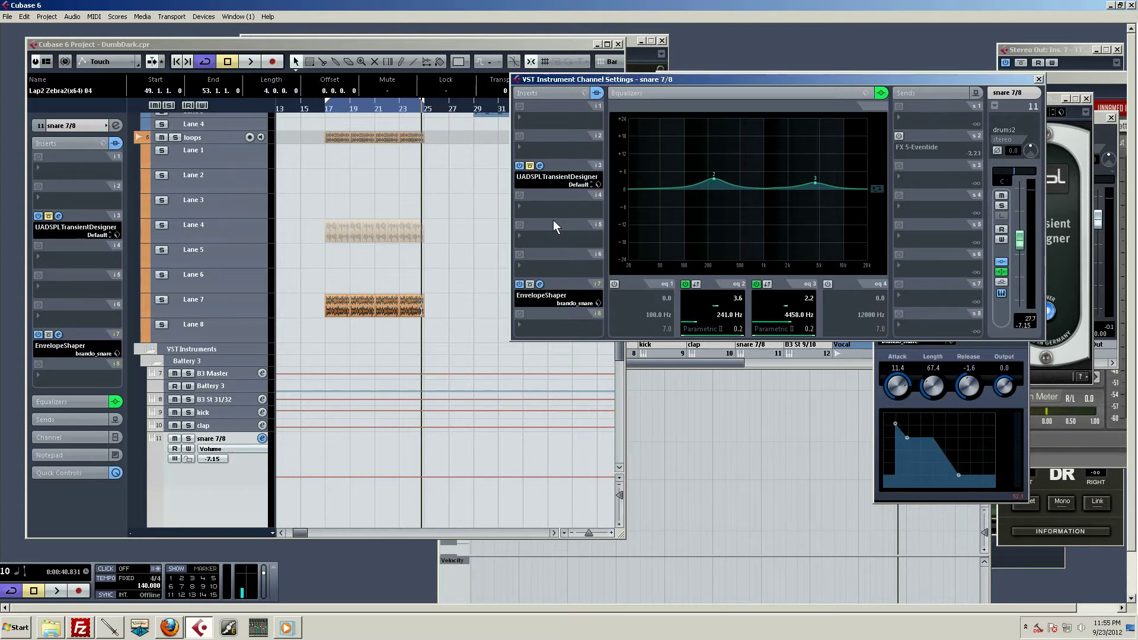
{"action": "left_click", "coordinate": [530, 284]}
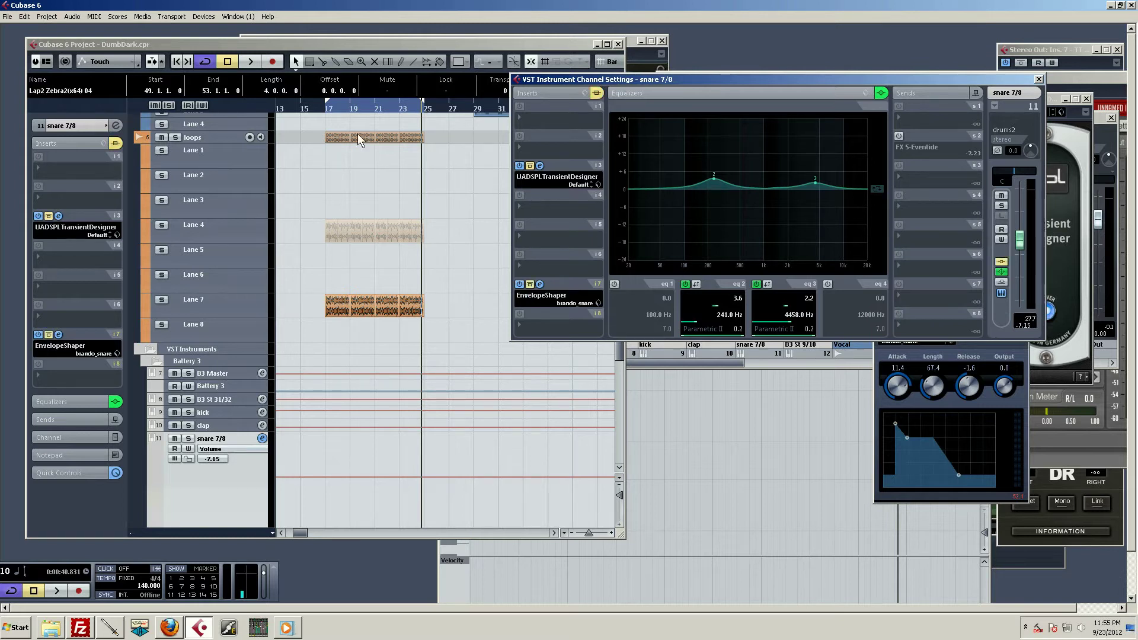
- Arrange the channel settings and EnvelopeShaper windows without overlap, and play the mix from bar 17 with the EnvelopeShaper bypassed
{"action": "left_click", "coordinate": [325, 110]}
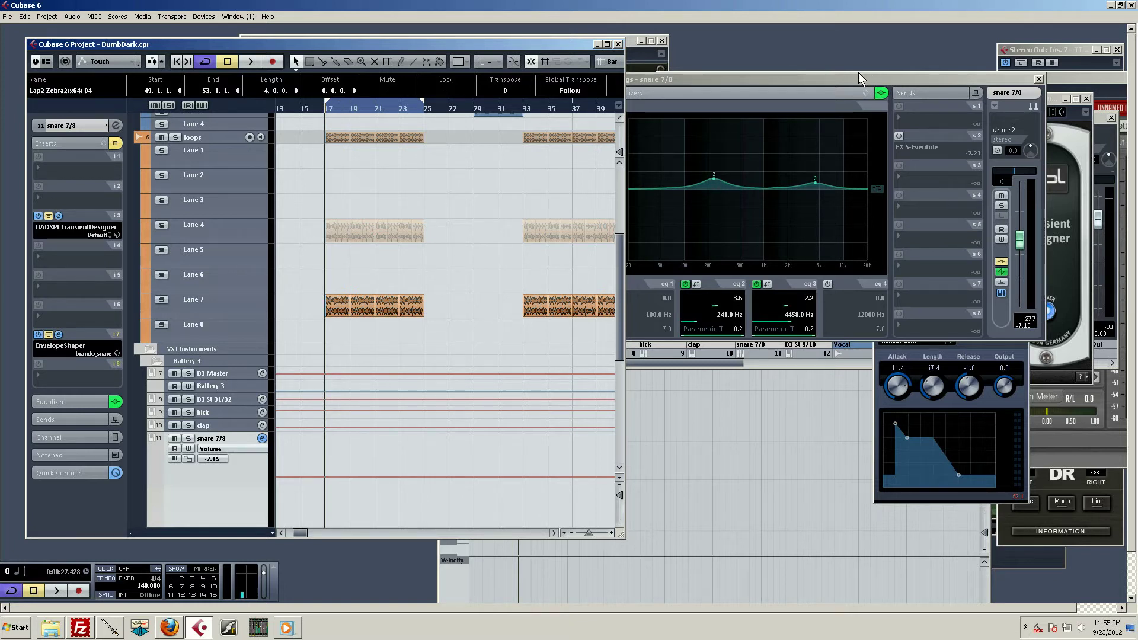
{"action": "left_click_drag", "start_coordinate": [834, 80], "coordinate": [852, 24]}
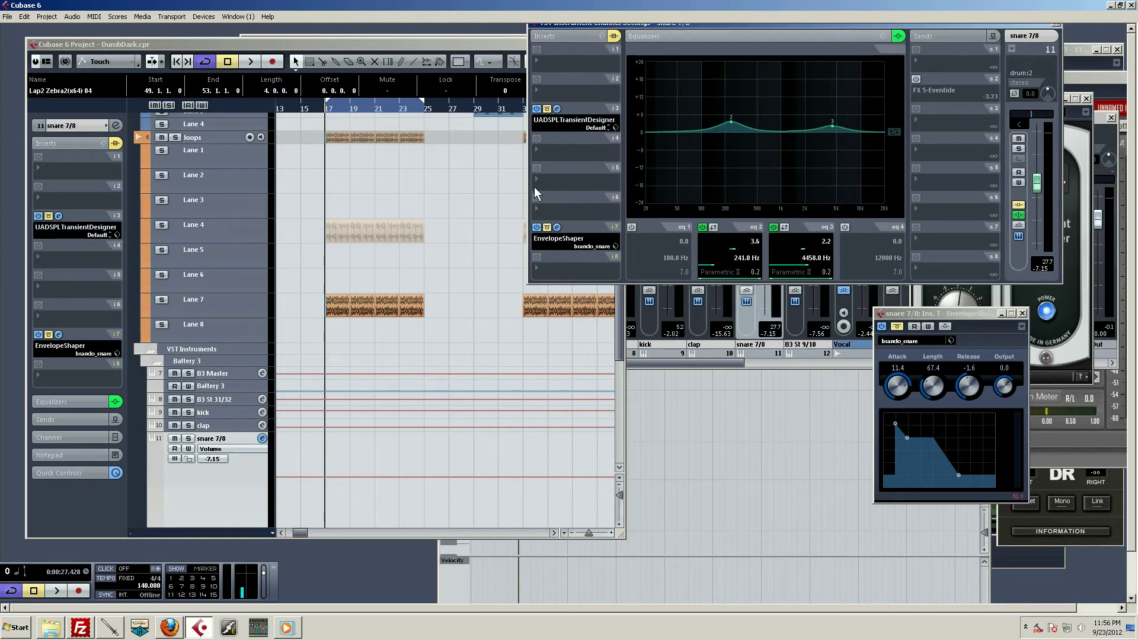
{"action": "left_click_drag", "start_coordinate": [924, 313], "coordinate": [841, 330]}
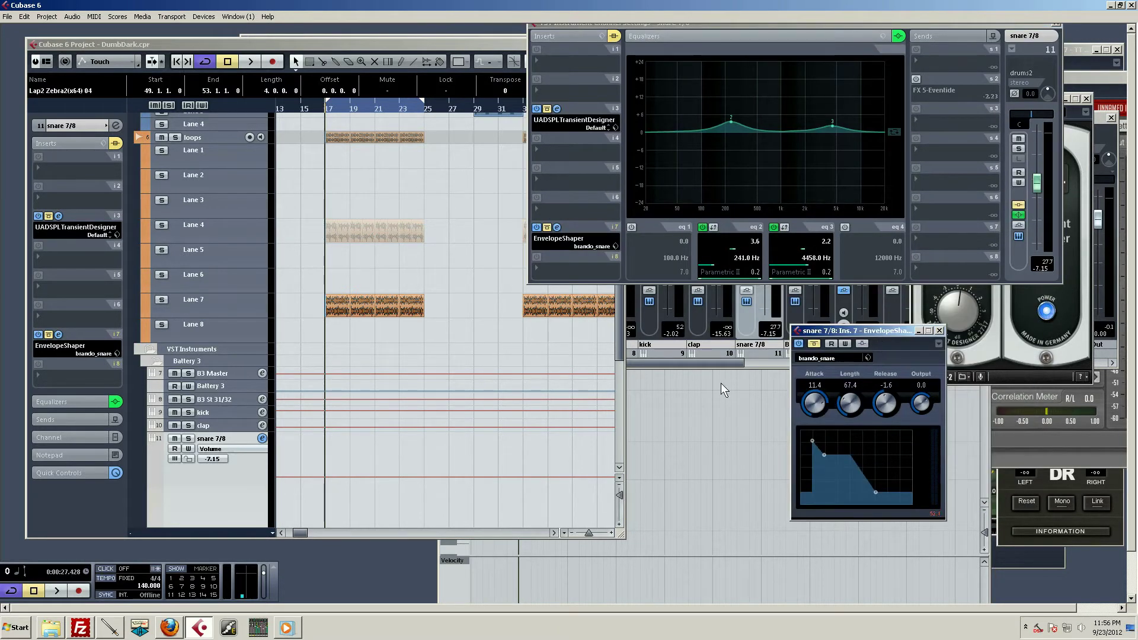
{"action": "key", "text": "space"}
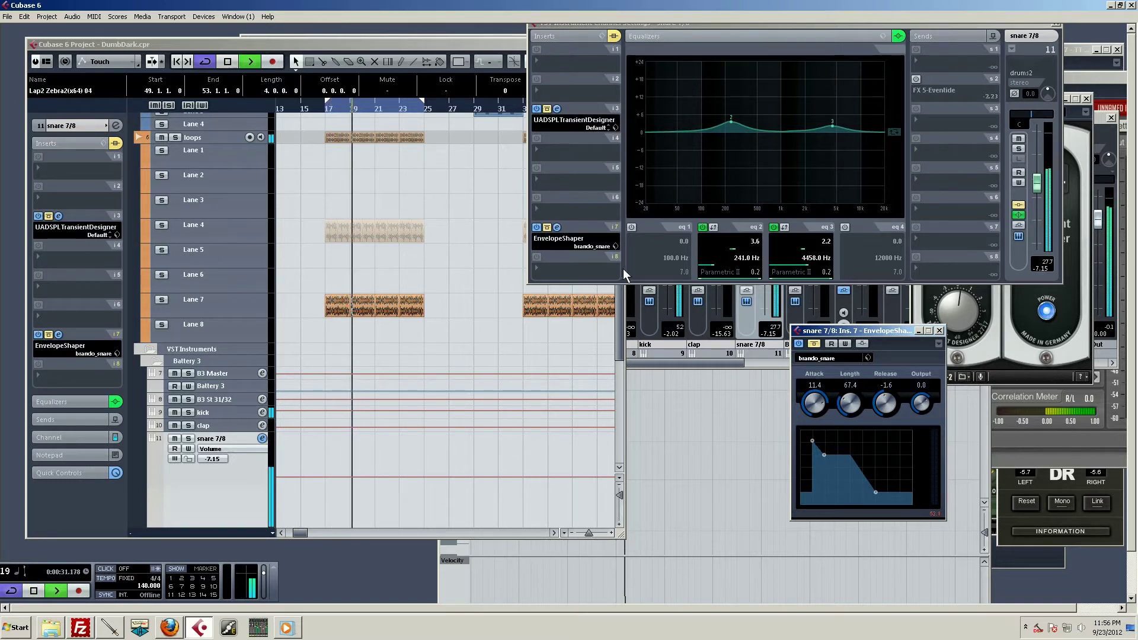
{"action": "key", "text": "space"}
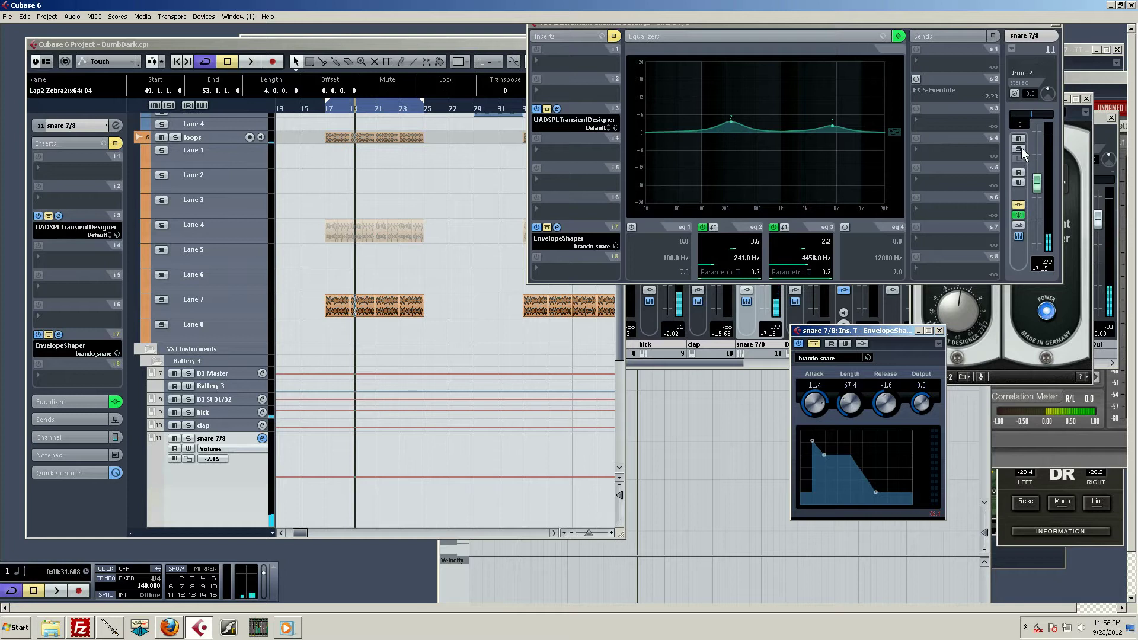
- Solo the snare 7/8 channel and play it on its own
{"action": "left_click", "coordinate": [1020, 148]}
{"action": "key", "text": "space"}
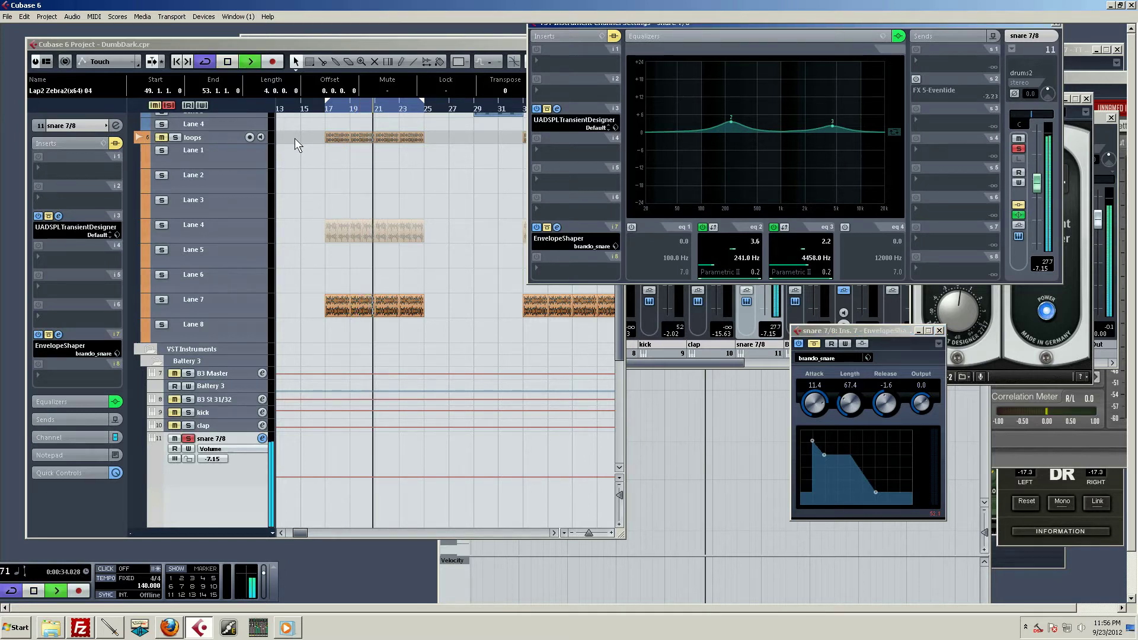
{"action": "key", "text": "space"}
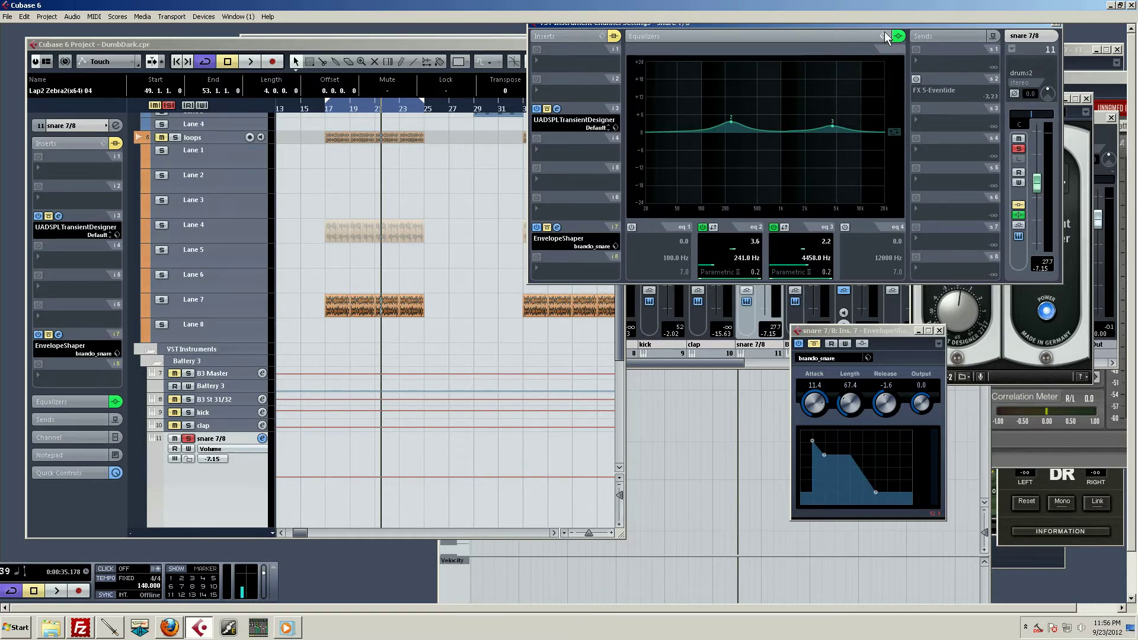
- Look through the Dynamics effects available for an empty insert slot on the snare 7/8 channel
{"action": "left_click_drag", "start_coordinate": [883, 27], "coordinate": [897, 48]}
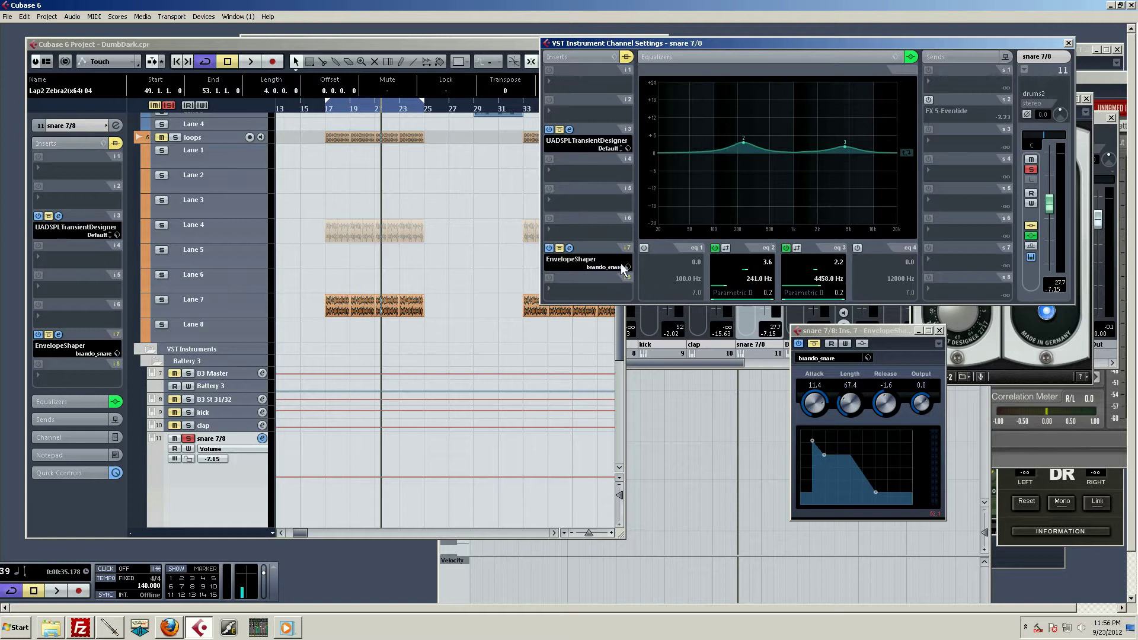
{"action": "left_click", "coordinate": [555, 199]}
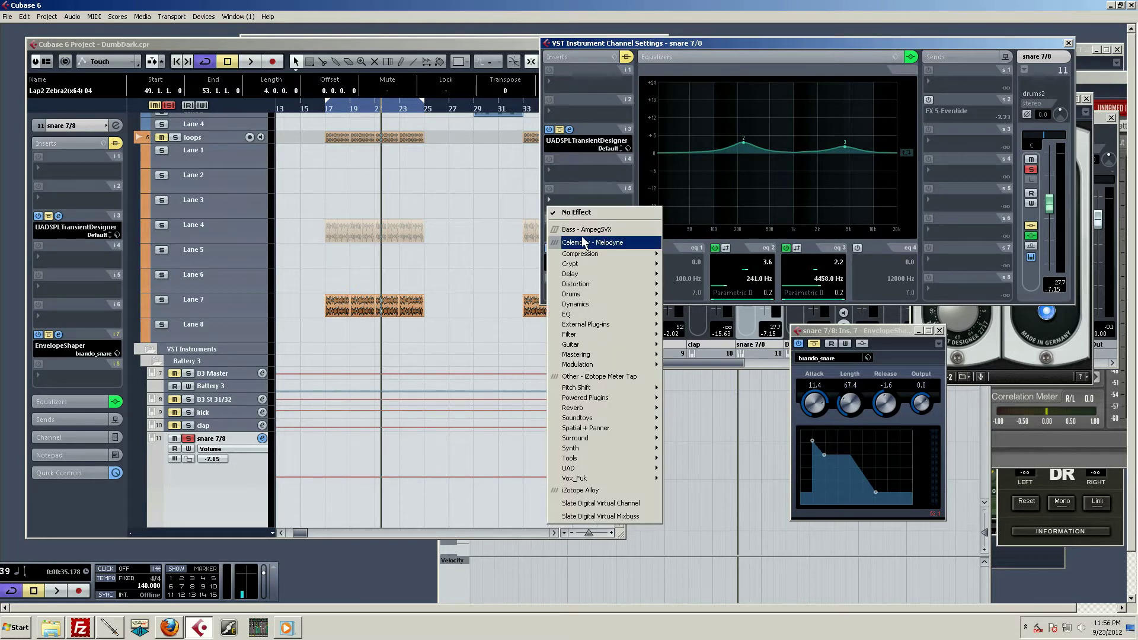
{"action": "mouse_move", "coordinate": [620, 307]}
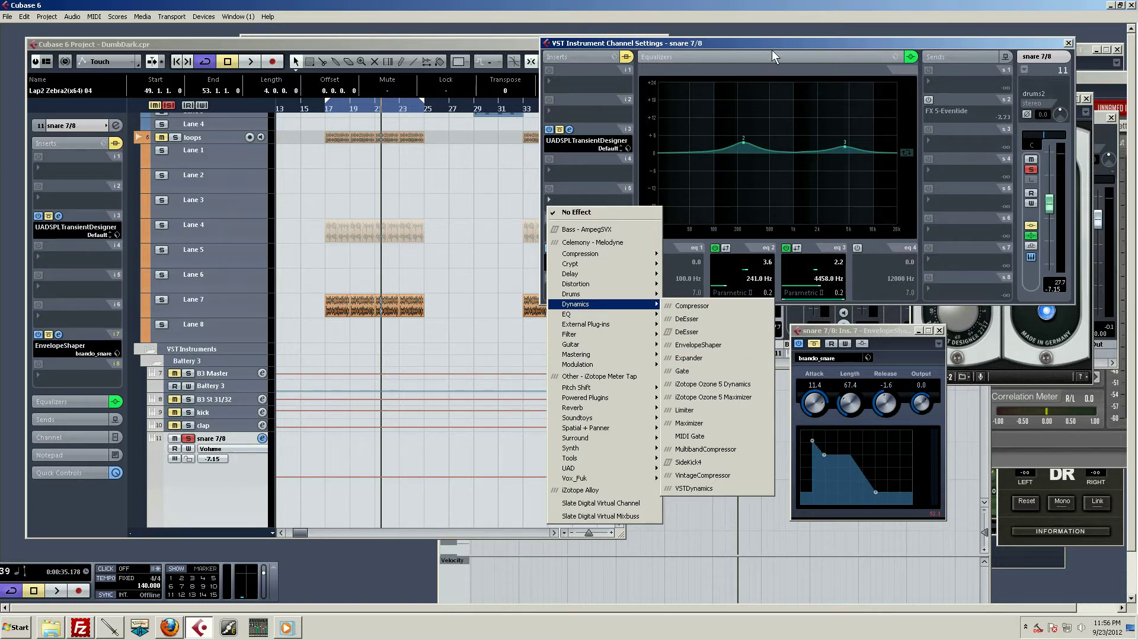
{"action": "left_click", "coordinate": [770, 110]}
- Open the SPL Transient Designer insert and place its window beside the EnvelopeShaper for comparison
{"action": "left_click_drag", "start_coordinate": [874, 333], "coordinate": [734, 388]}
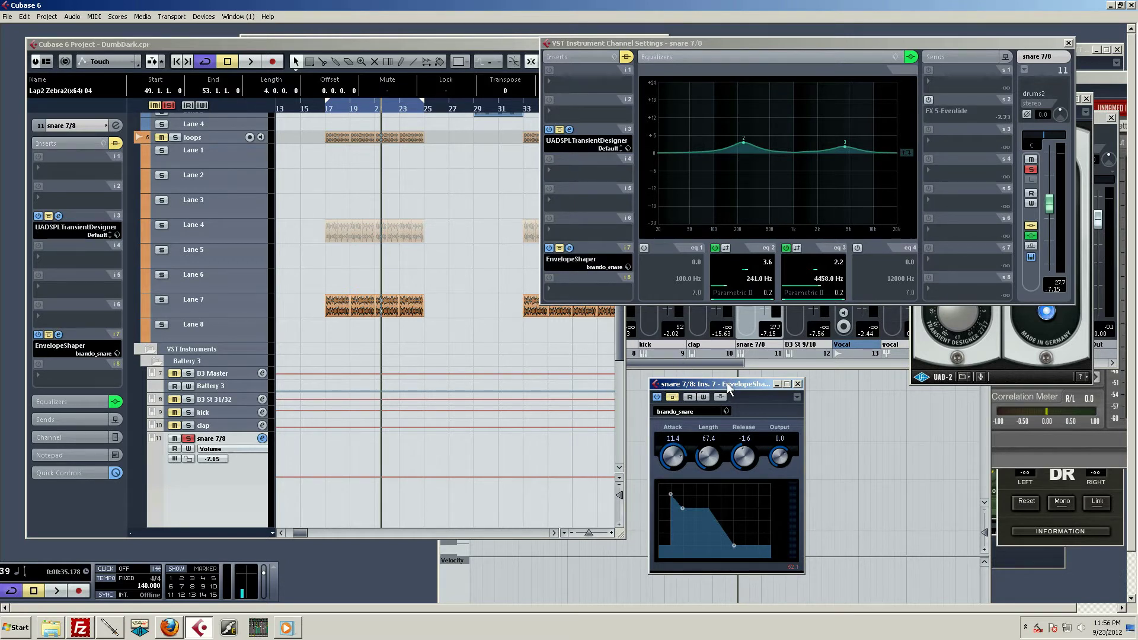
{"action": "left_click_drag", "start_coordinate": [727, 386], "coordinate": [717, 384]}
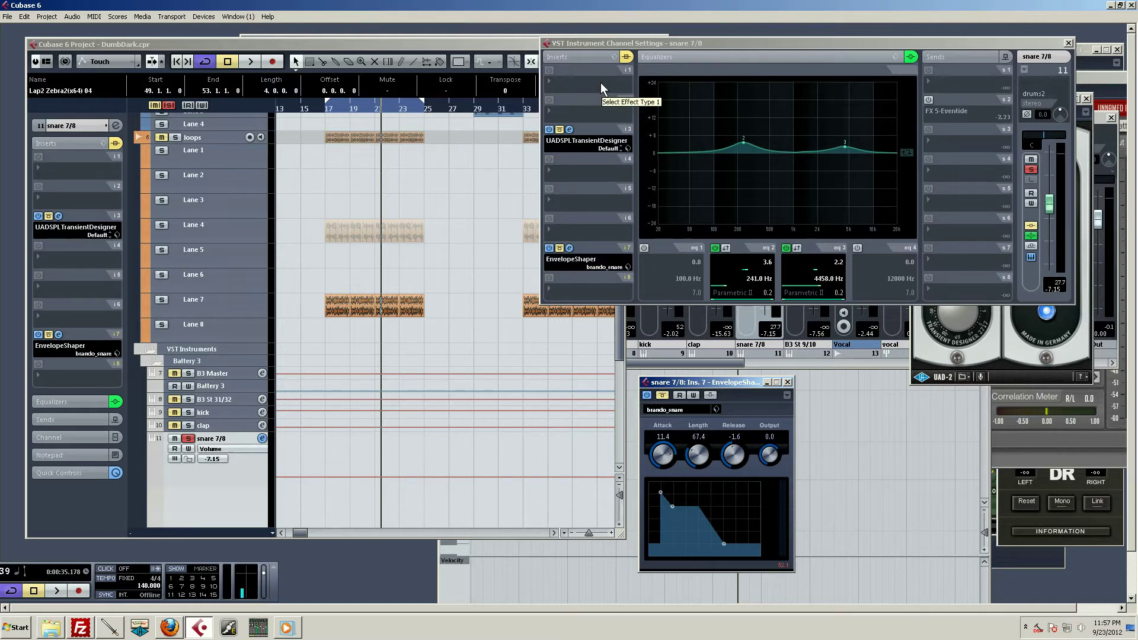
{"action": "left_click", "coordinate": [570, 129]}
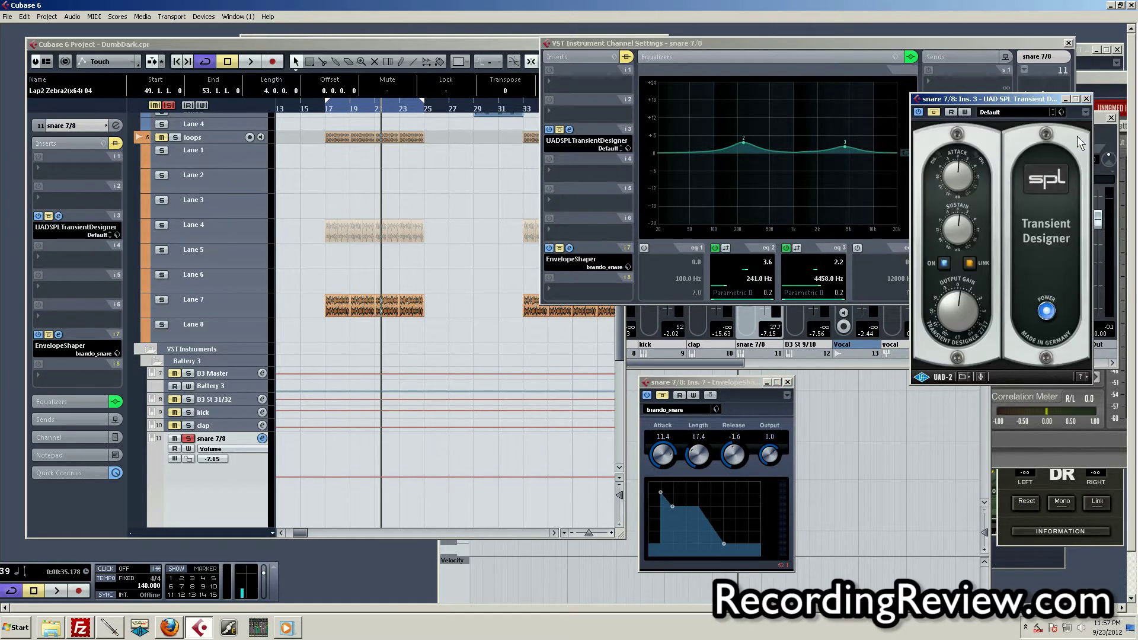
{"action": "left_click_drag", "start_coordinate": [1033, 98], "coordinate": [915, 262]}
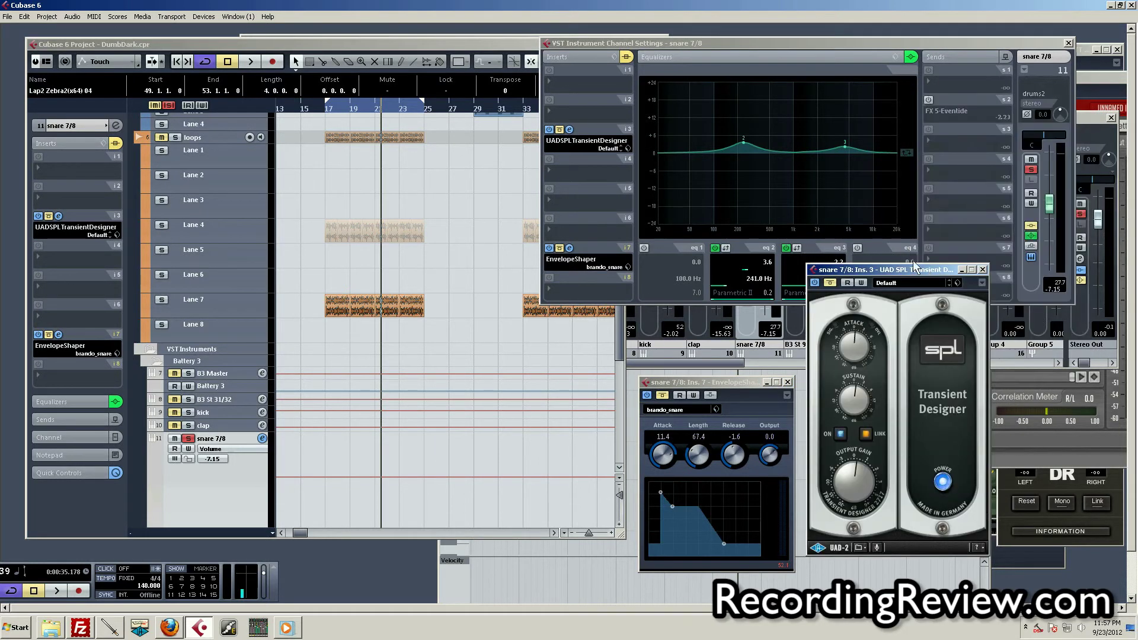
- Take the Transient Designer out of bypass and play the soloed snare through it
{"action": "left_click", "coordinate": [831, 283]}
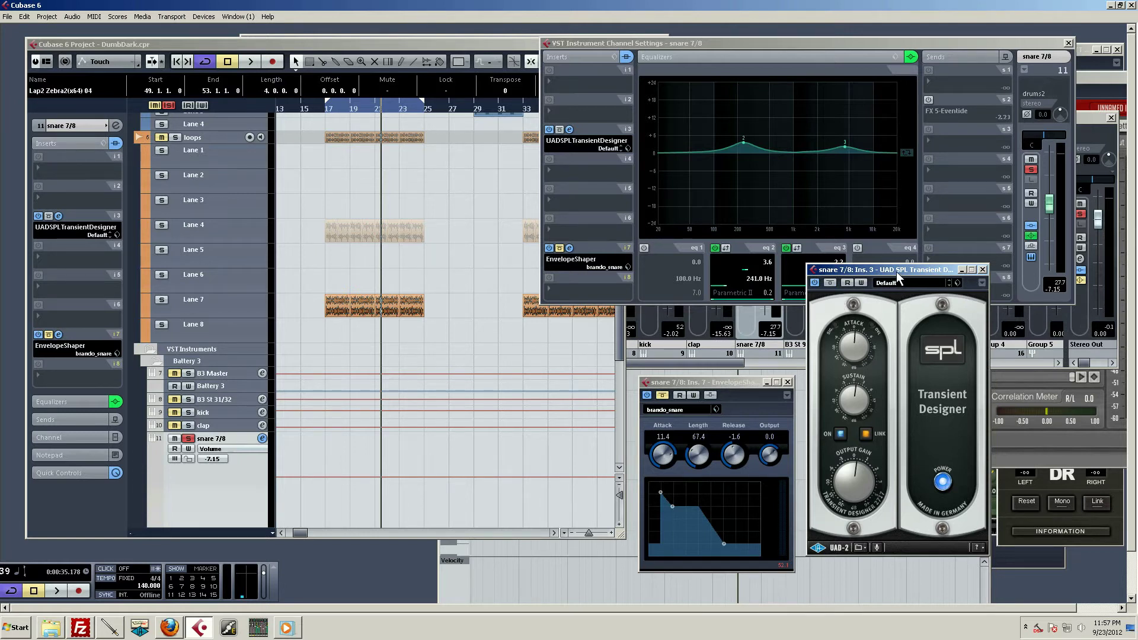
{"action": "left_click_drag", "start_coordinate": [896, 272], "coordinate": [898, 283]}
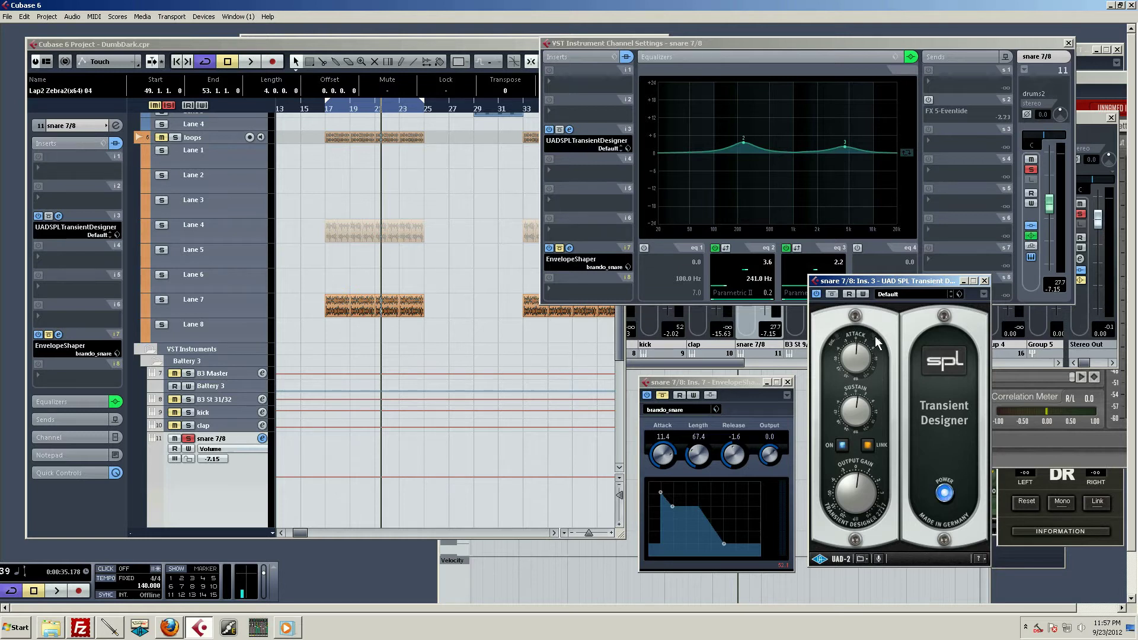
{"action": "key", "text": "space"}
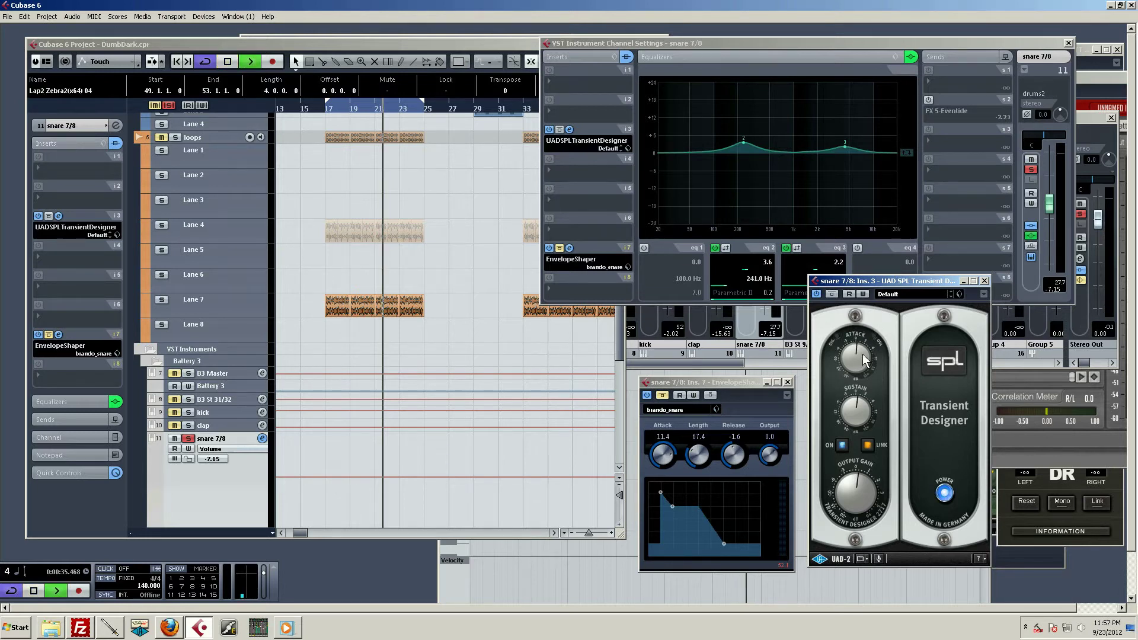
{"action": "key", "text": "space"}
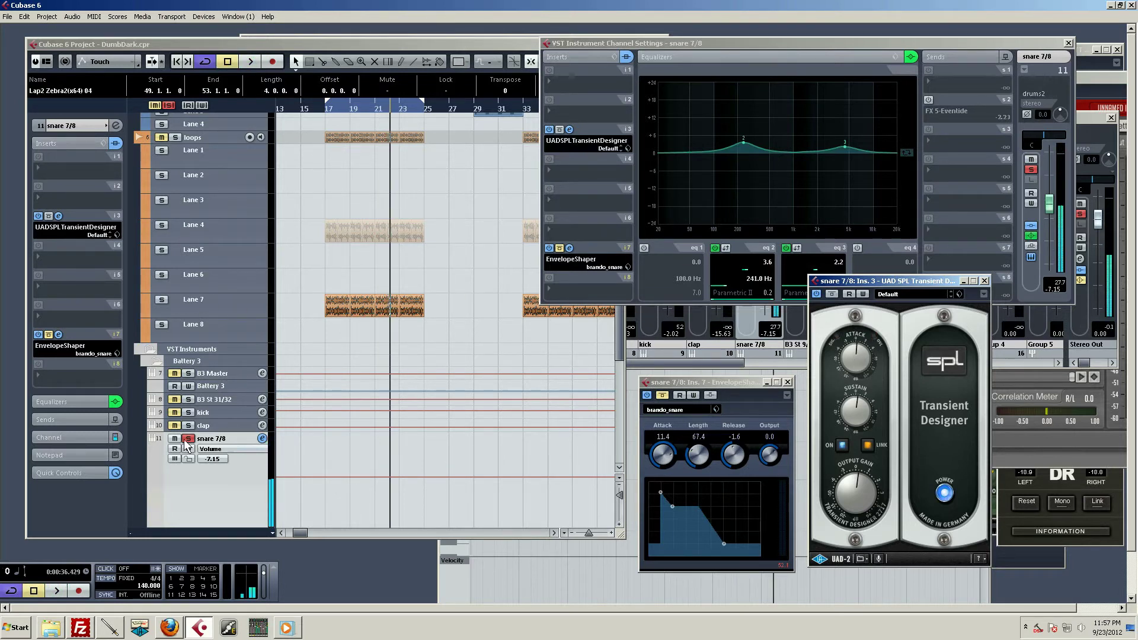
- Unsolo the snare and turn down the Transient Designer's sustain while the full mix plays
{"action": "left_click", "coordinate": [325, 196]}
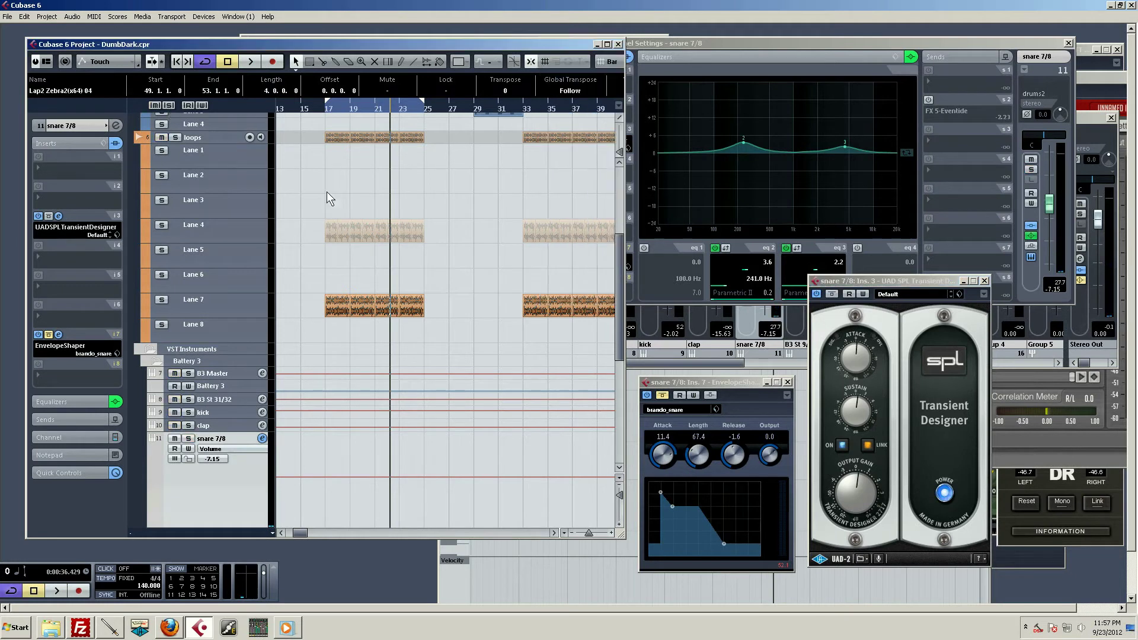
{"action": "key", "text": "space"}
{"action": "left_click_drag", "start_coordinate": [874, 417], "coordinate": [856, 437]}
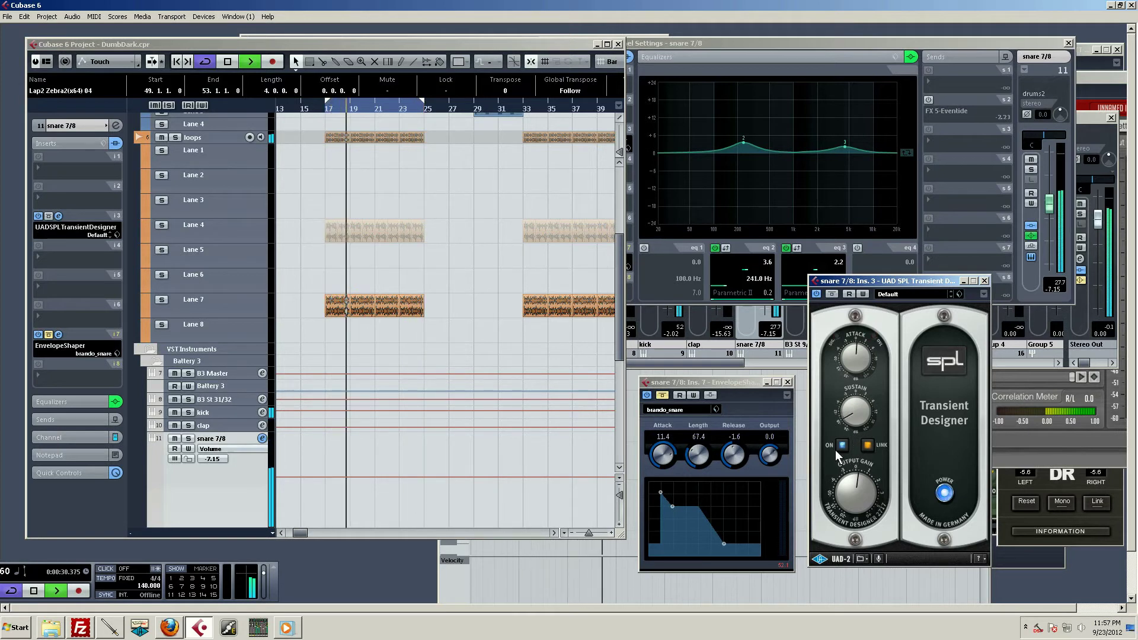
{"action": "key", "text": "space"}
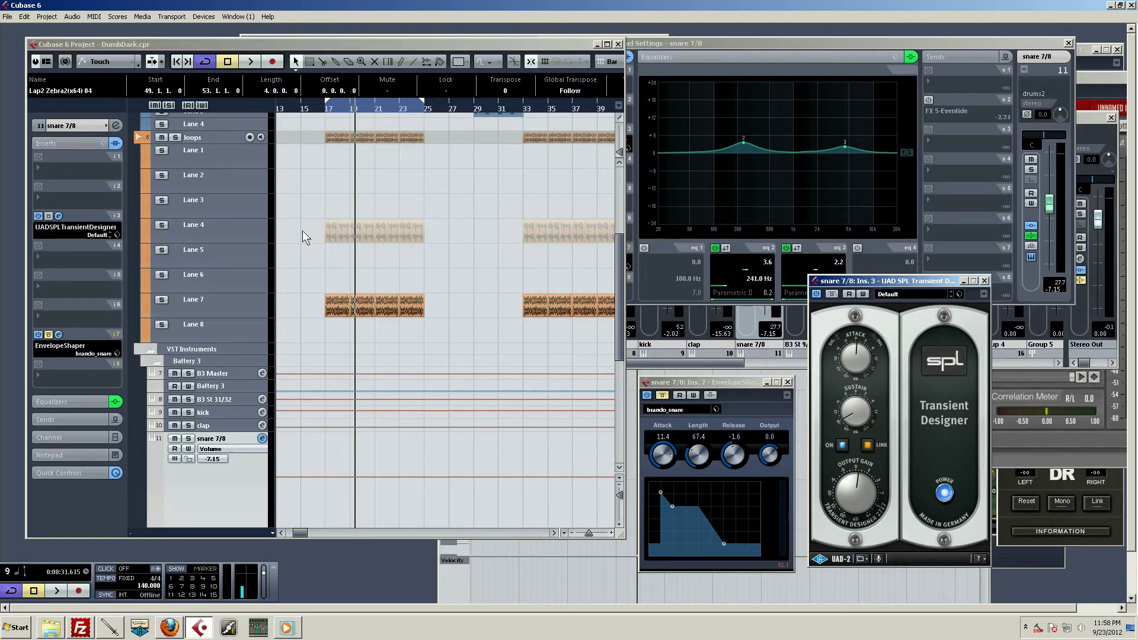
- Lower the Transient Designer's sustain further, raise its output gain, and play the mix from bar 17
{"action": "left_click", "coordinate": [327, 110]}
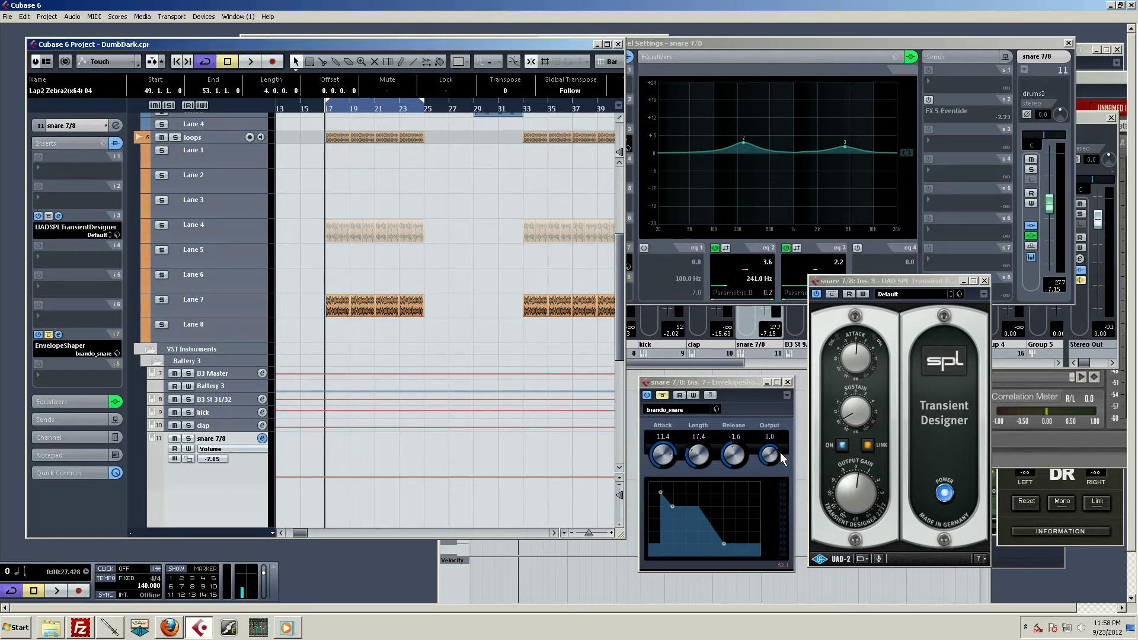
{"action": "key", "text": "space"}
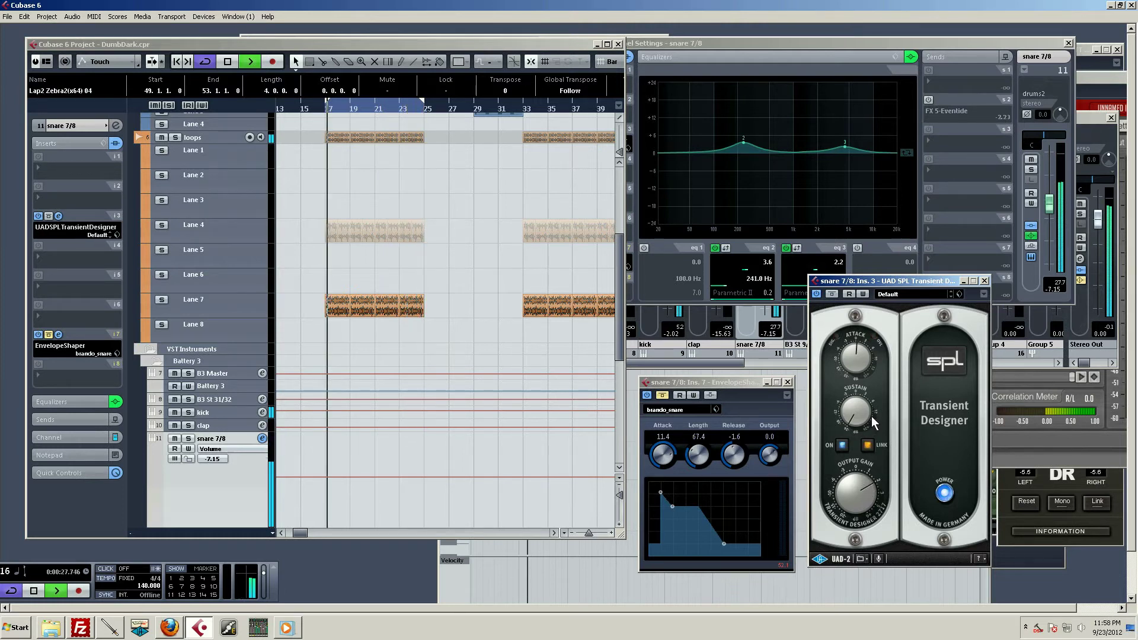
{"action": "key", "text": "space"}
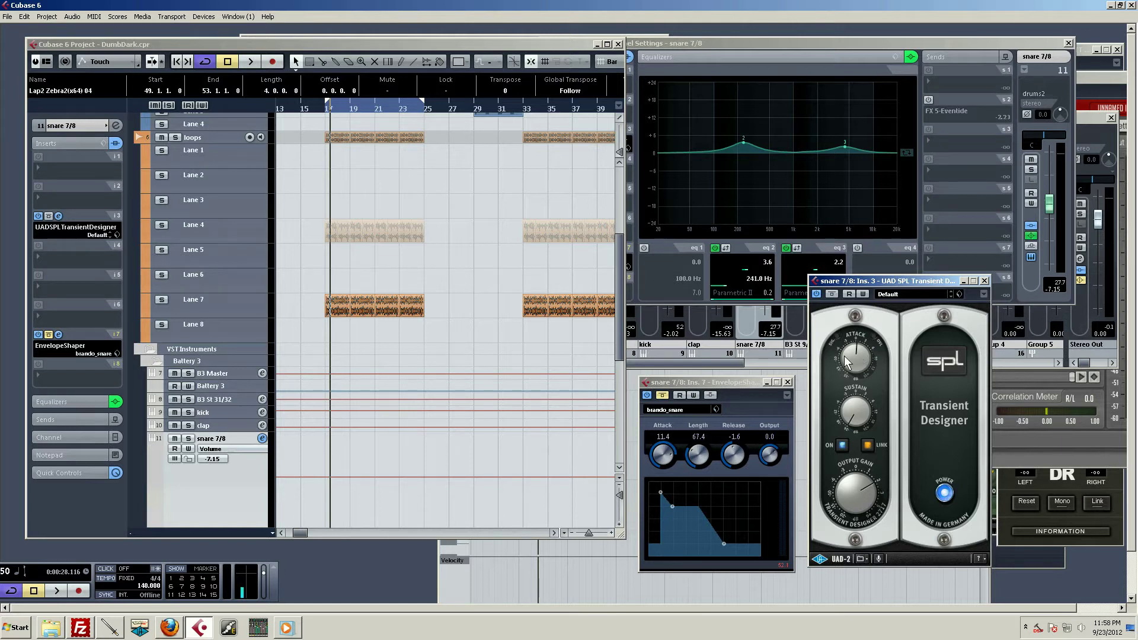
- Bypass the Transient Designer and play the mix to compare the unprocessed snare
{"action": "left_click", "coordinate": [831, 294]}
{"action": "key", "text": "space"}
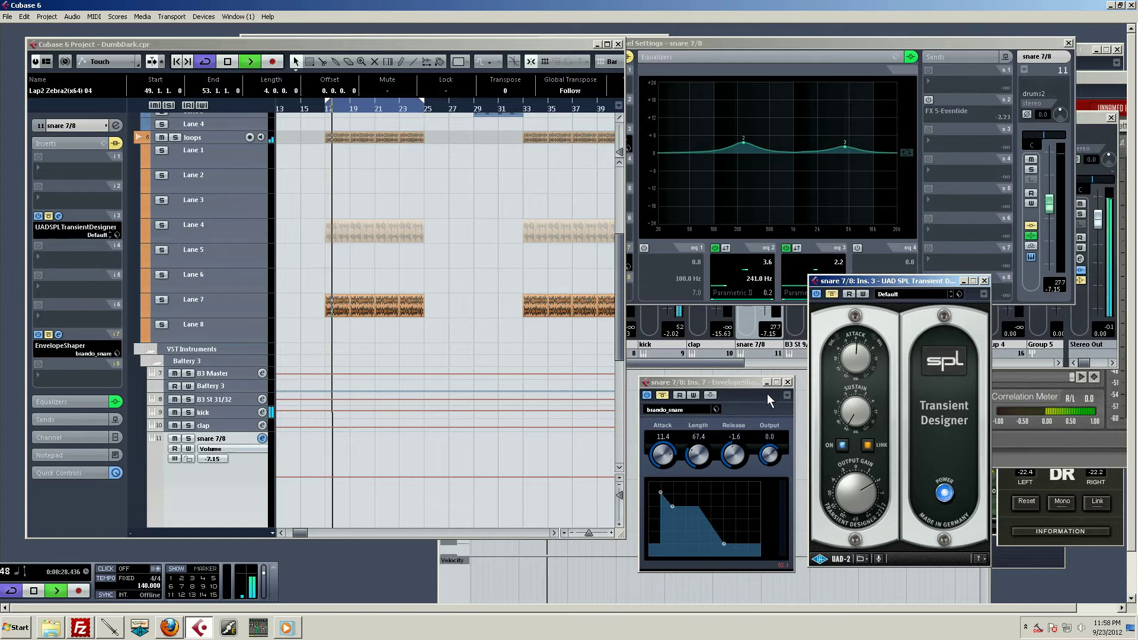
- Toggle the Transient Designer's bypass during playback to compare the snare, leaving the plug-in active, and stop playback
{"action": "left_click", "coordinate": [832, 294]}
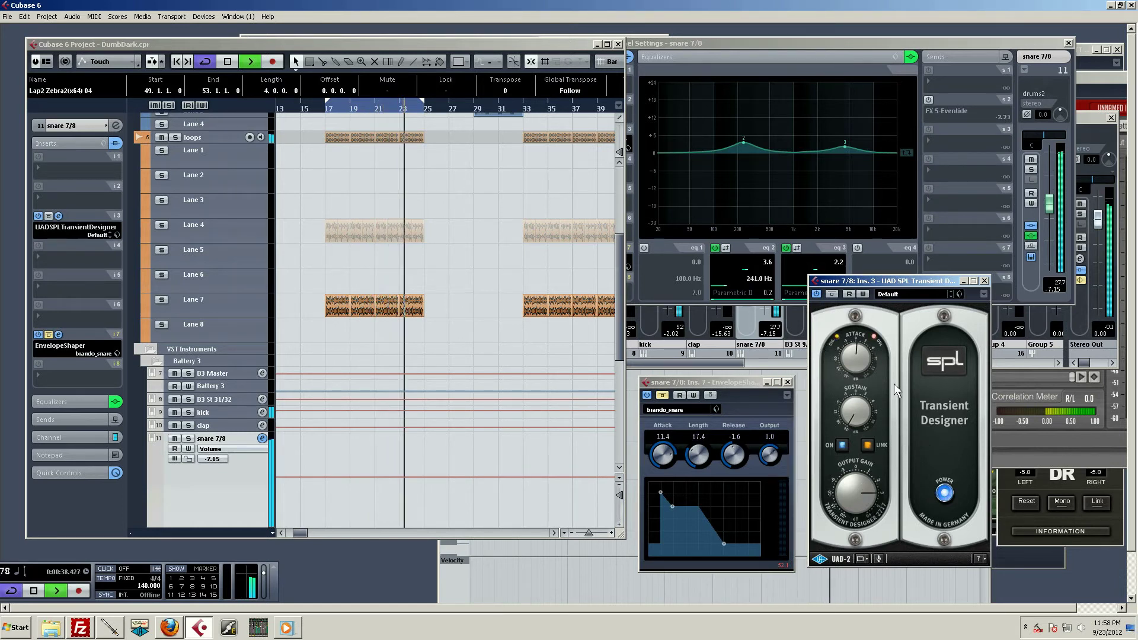
{"action": "left_click", "coordinate": [834, 294]}
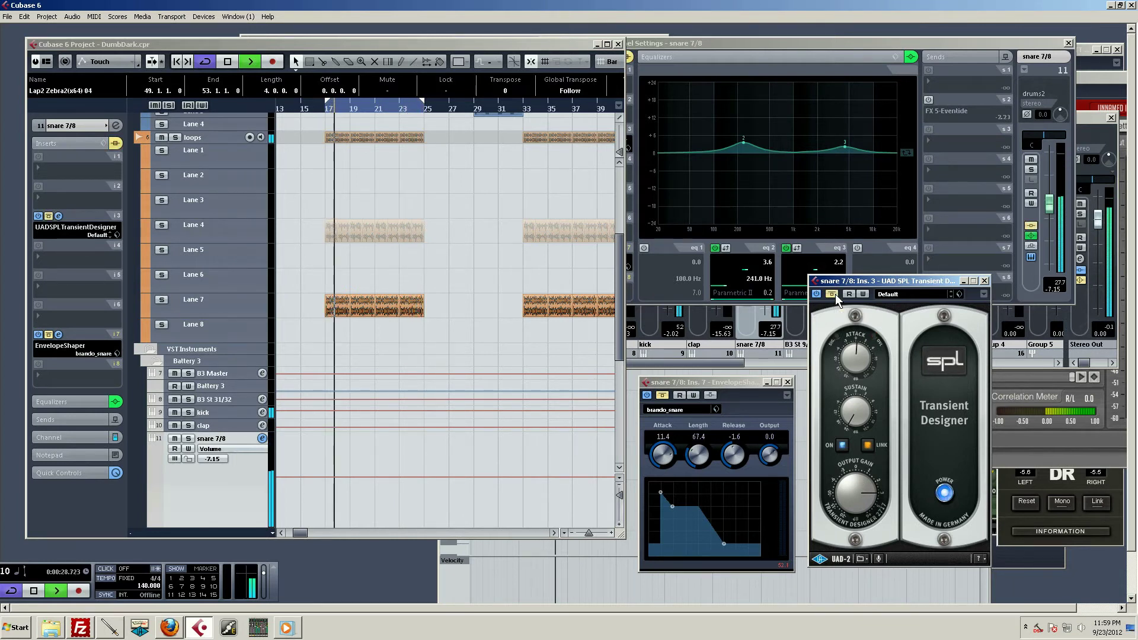
{"action": "left_click", "coordinate": [832, 294]}
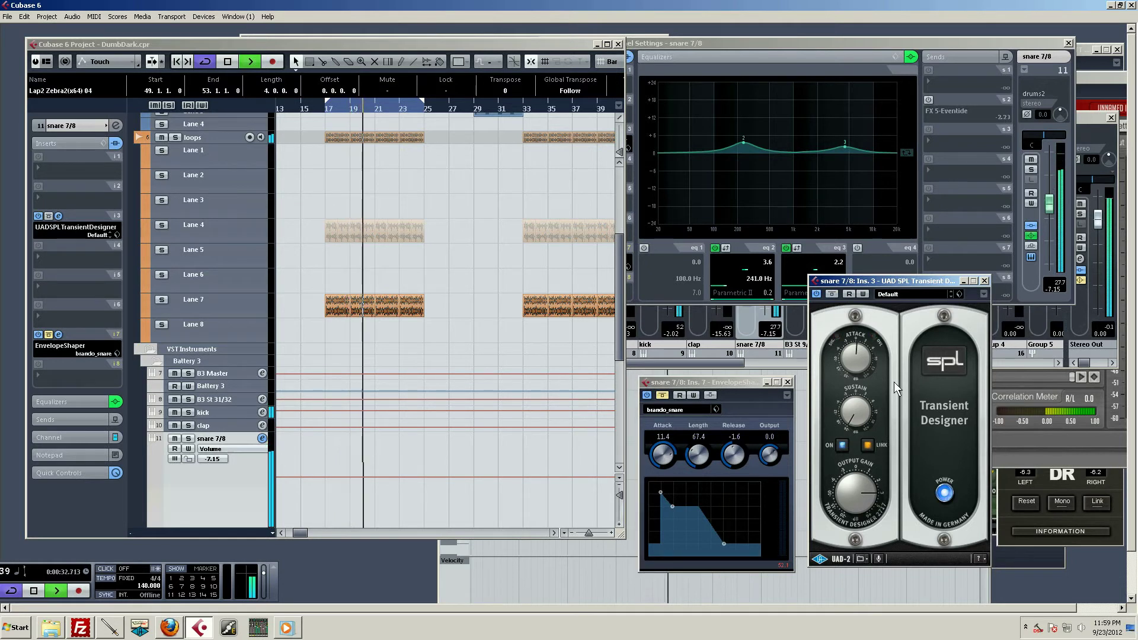
{"action": "key", "text": "space"}
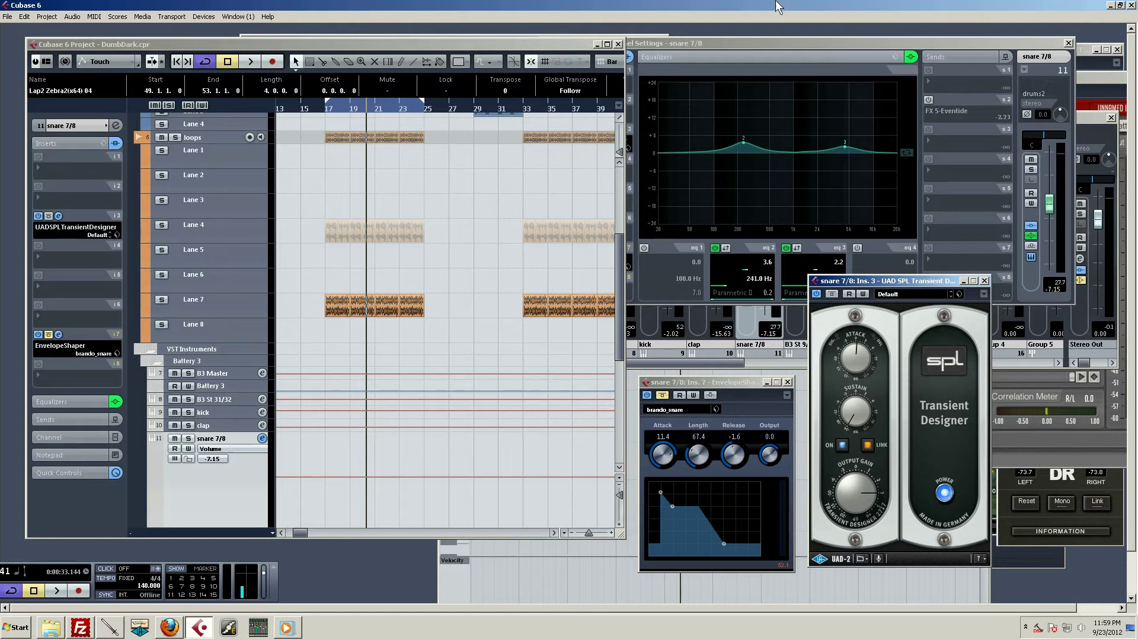
- Bring the snare 7/8 channel settings to the front, play a short passage of the mix, and bring up the EnvelopeShaper
{"action": "left_click", "coordinate": [749, 53]}
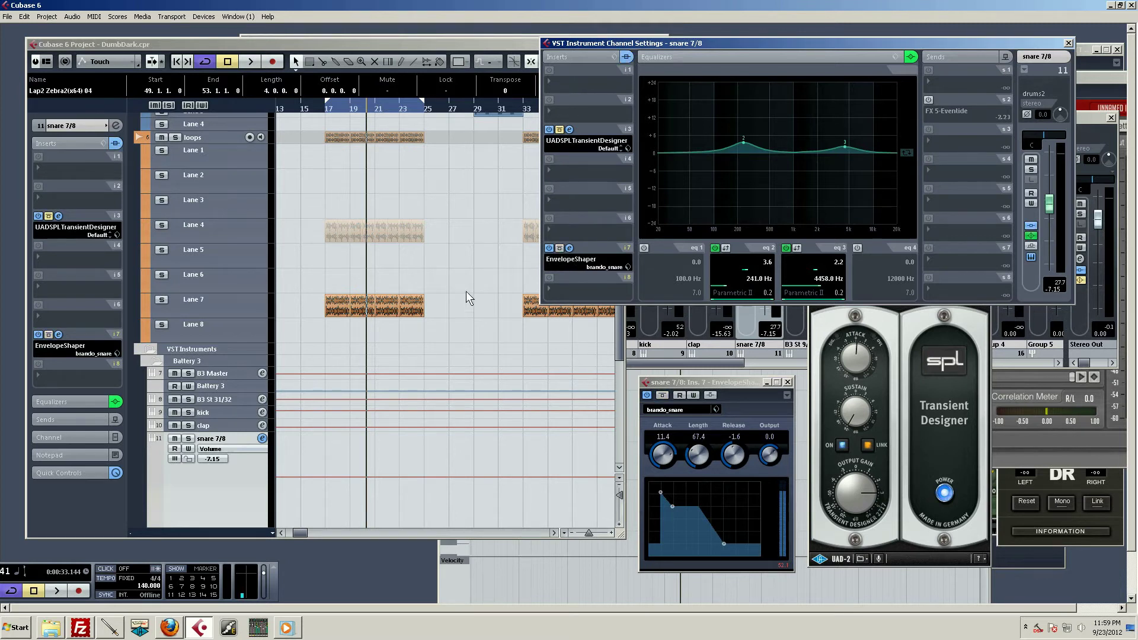
{"action": "key", "text": "space"}
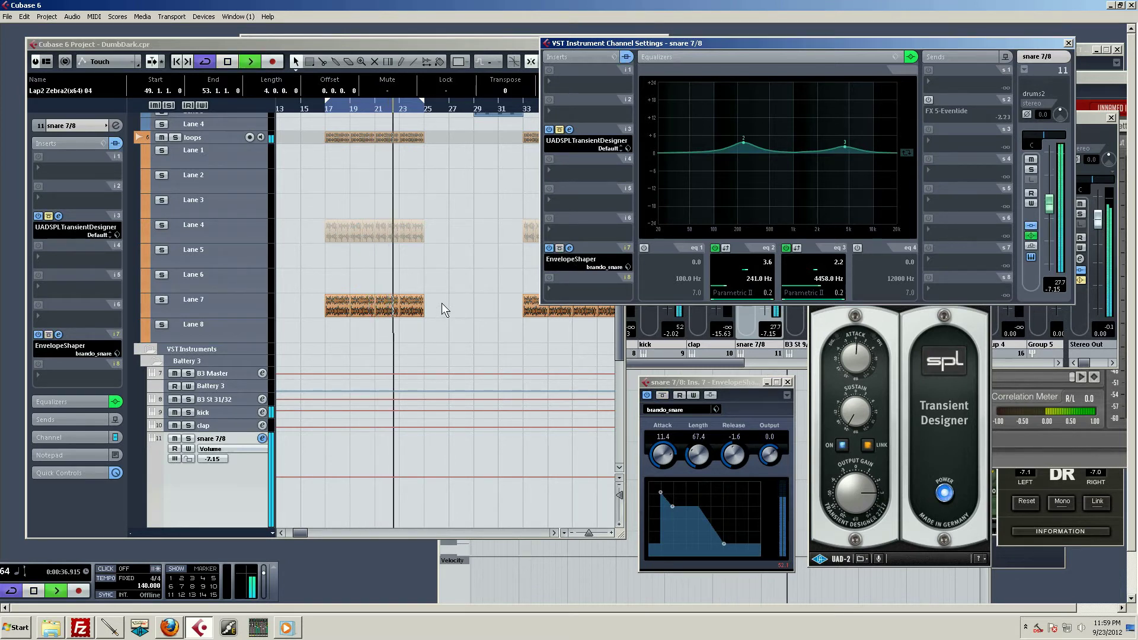
{"action": "key", "text": "space"}
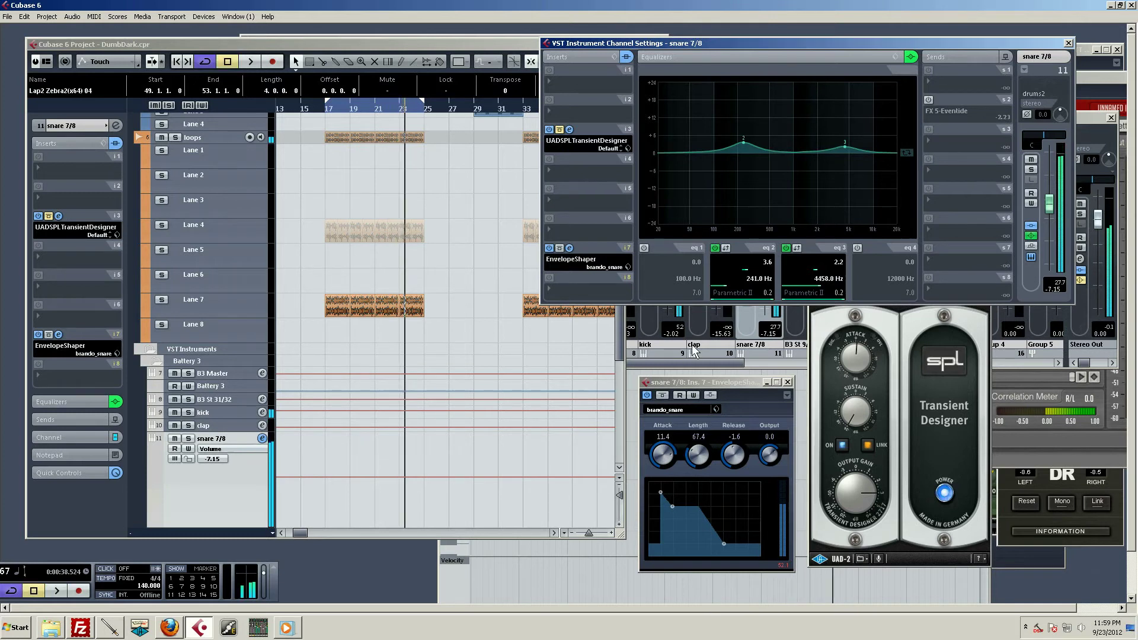
{"action": "left_click", "coordinate": [738, 393]}
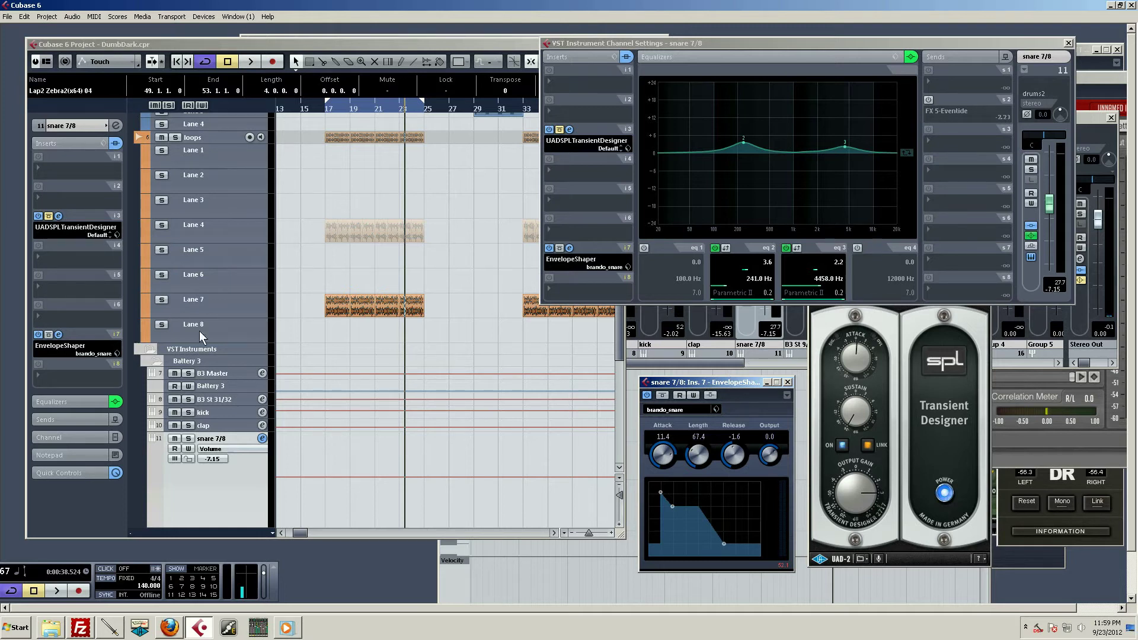
- Open the mixer and show the channel settings of the drums2 group
{"action": "key", "text": "F3"}
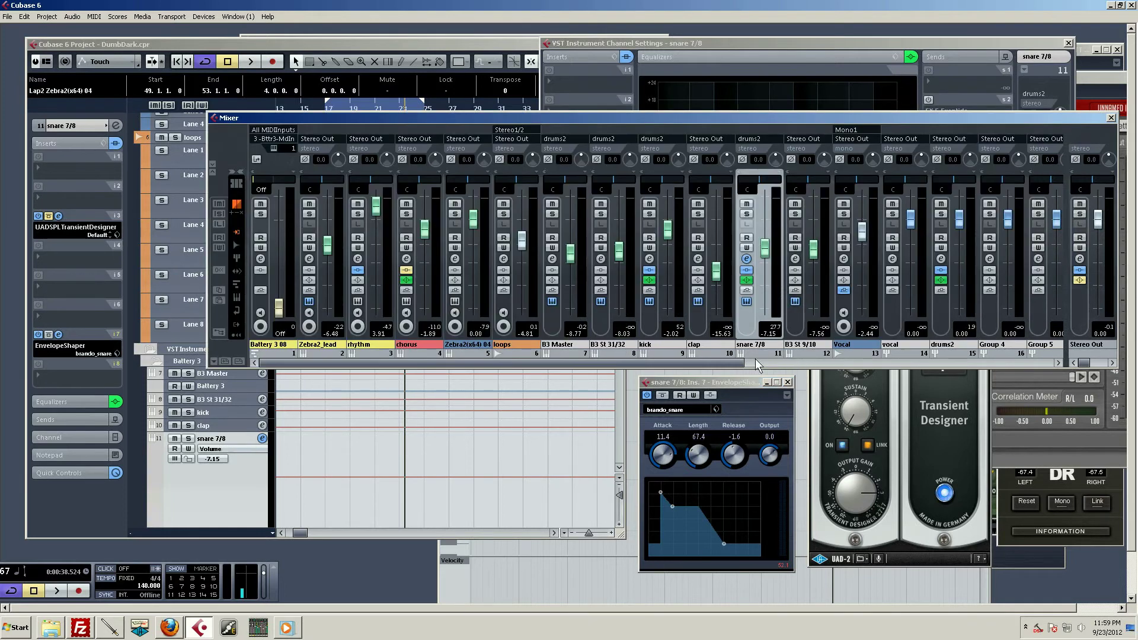
{"action": "left_click_drag", "start_coordinate": [722, 360], "coordinate": [1027, 378]}
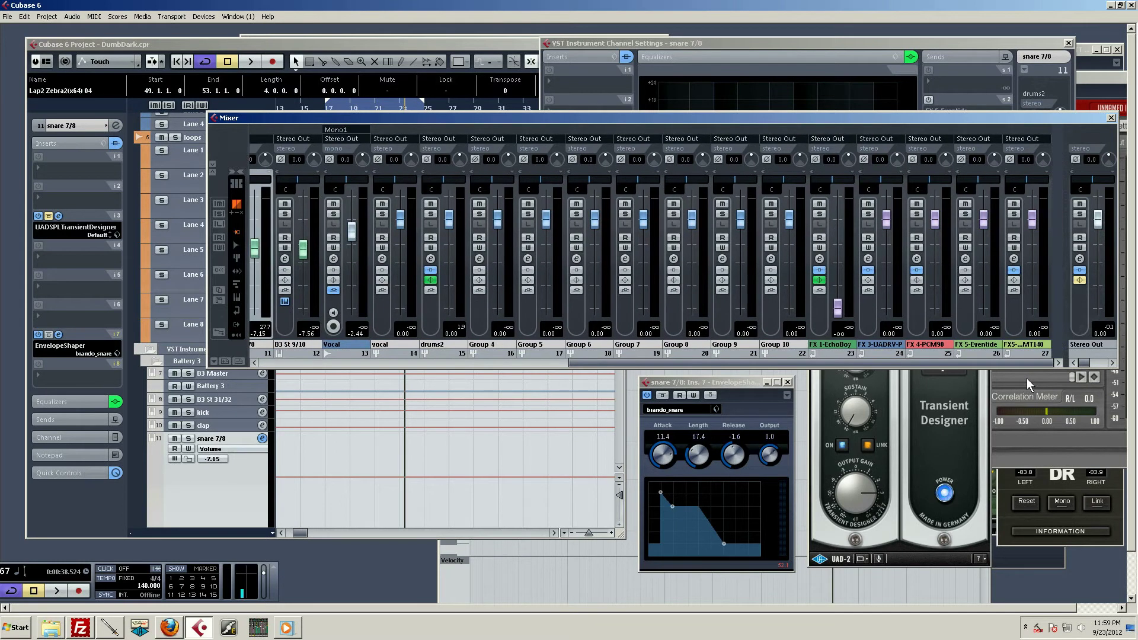
{"action": "left_click", "coordinate": [430, 248]}
{"action": "left_click", "coordinate": [430, 248]}
{"action": "left_click", "coordinate": [430, 259]}
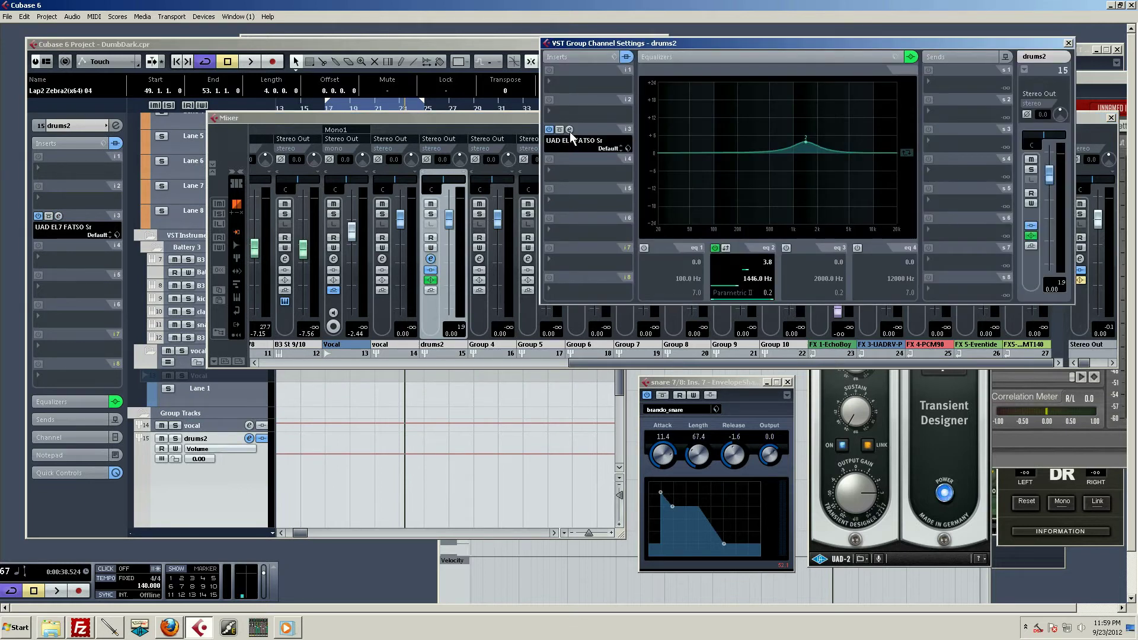
- Open the UAD EL7 FATSO Sr insert on the drums2 group and play the mix to watch its compression
{"action": "left_click", "coordinate": [570, 130]}
{"action": "key", "text": "space"}
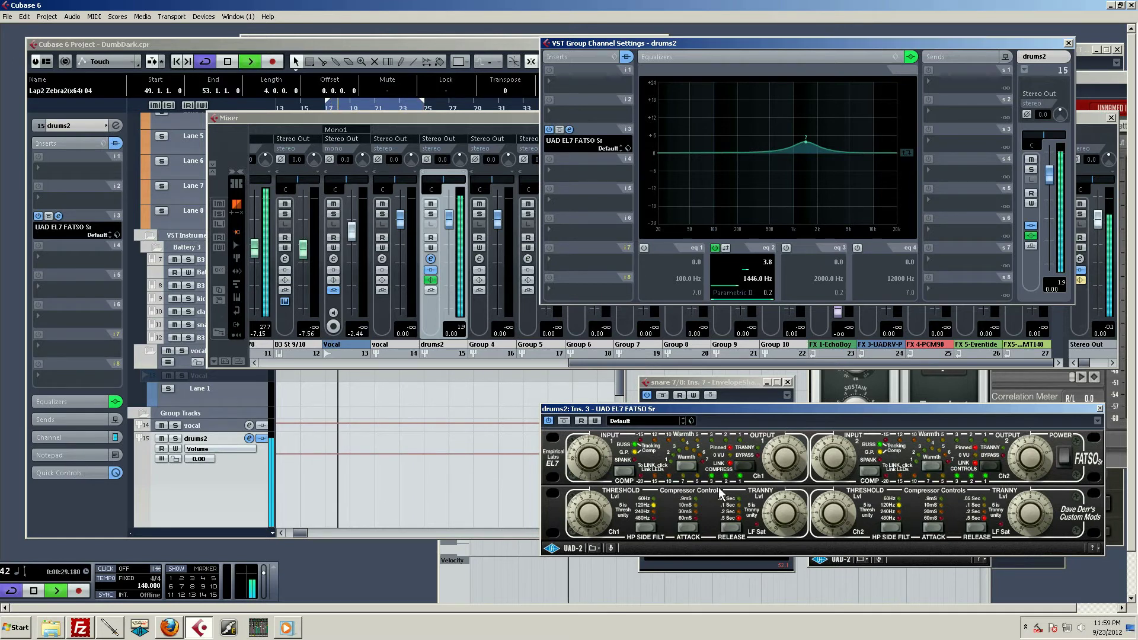
{"action": "key", "text": "space"}
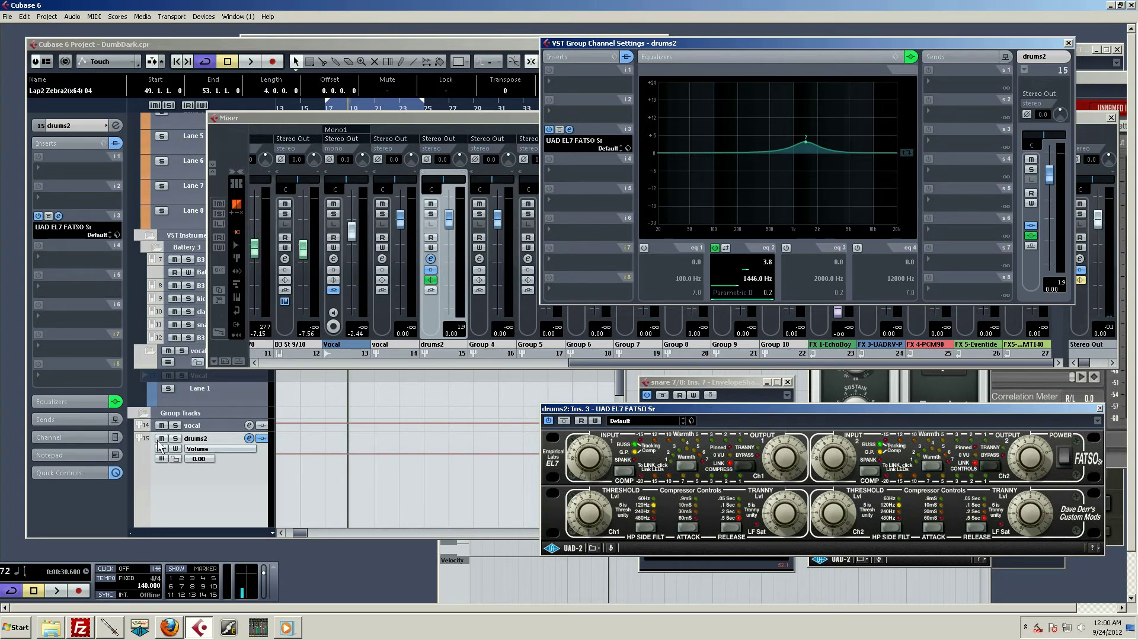
{"action": "left_click", "coordinate": [195, 511]}
{"action": "scroll", "coordinate": [278, 331], "scroll_direction": "up", "scroll_amount": 10}
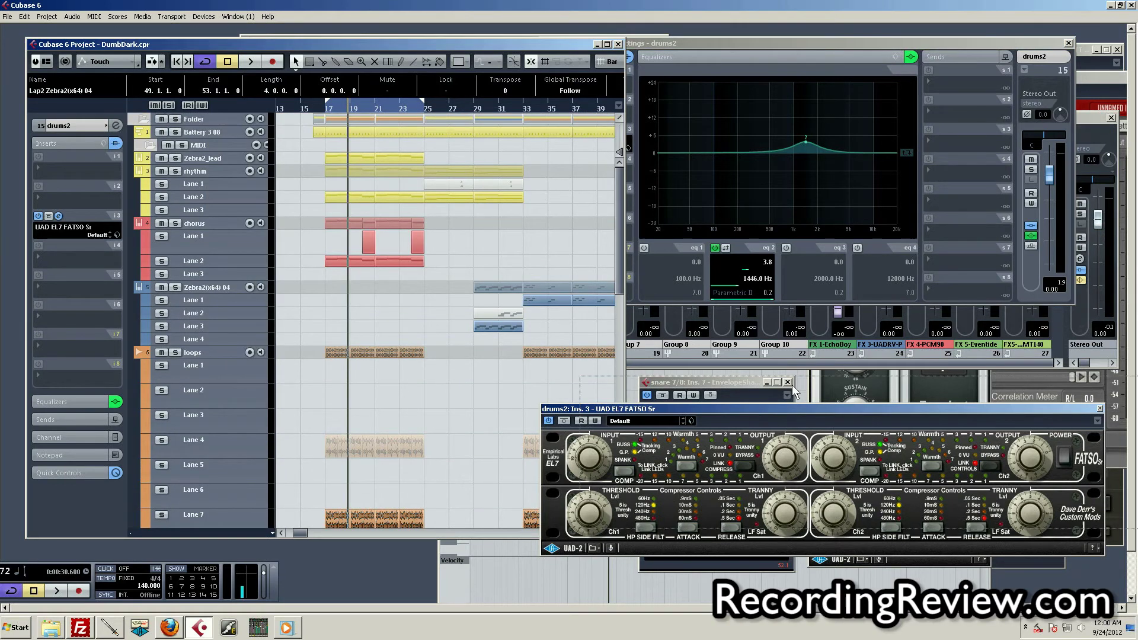
{"action": "left_click_drag", "start_coordinate": [752, 410], "coordinate": [794, 379]}
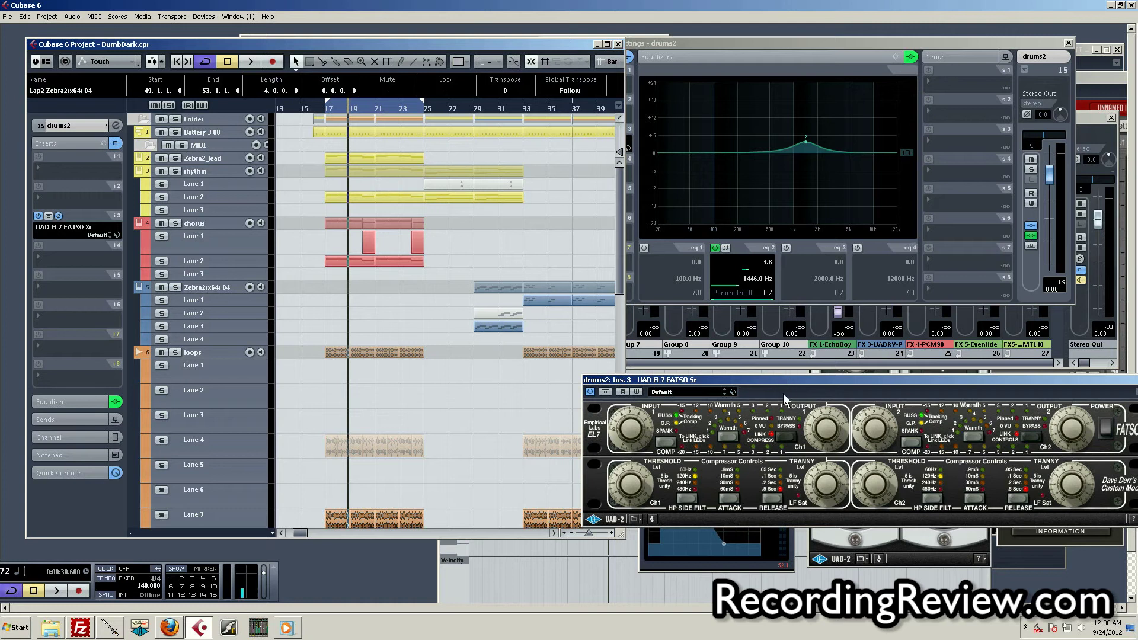
{"action": "left_click_drag", "start_coordinate": [728, 379], "coordinate": [708, 327]}
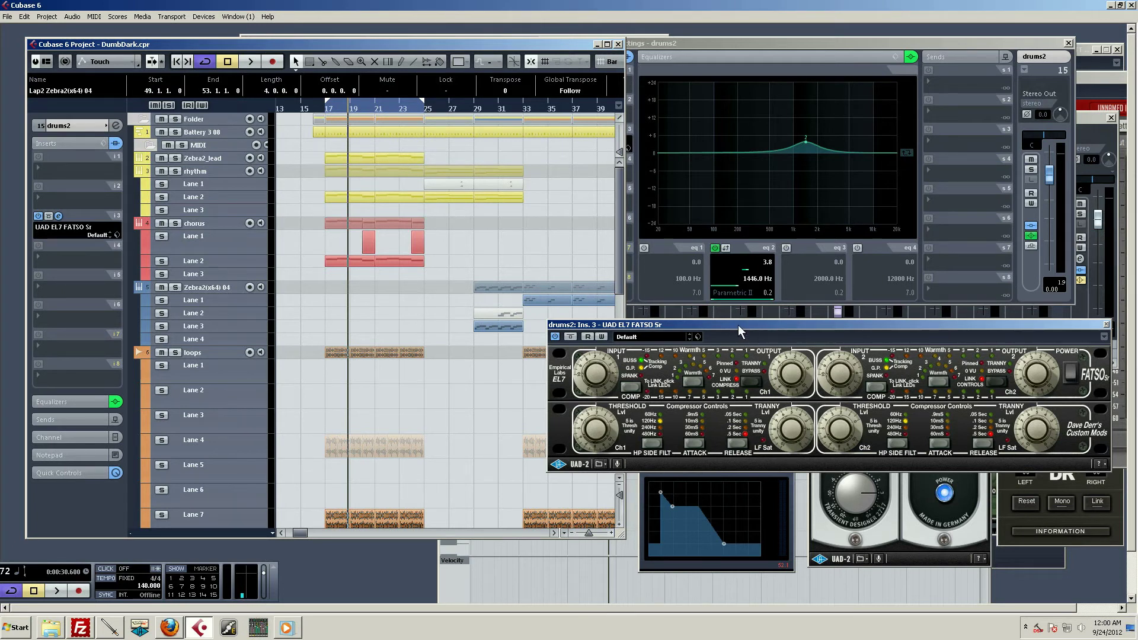
{"action": "left_click_drag", "start_coordinate": [738, 325], "coordinate": [789, 326]}
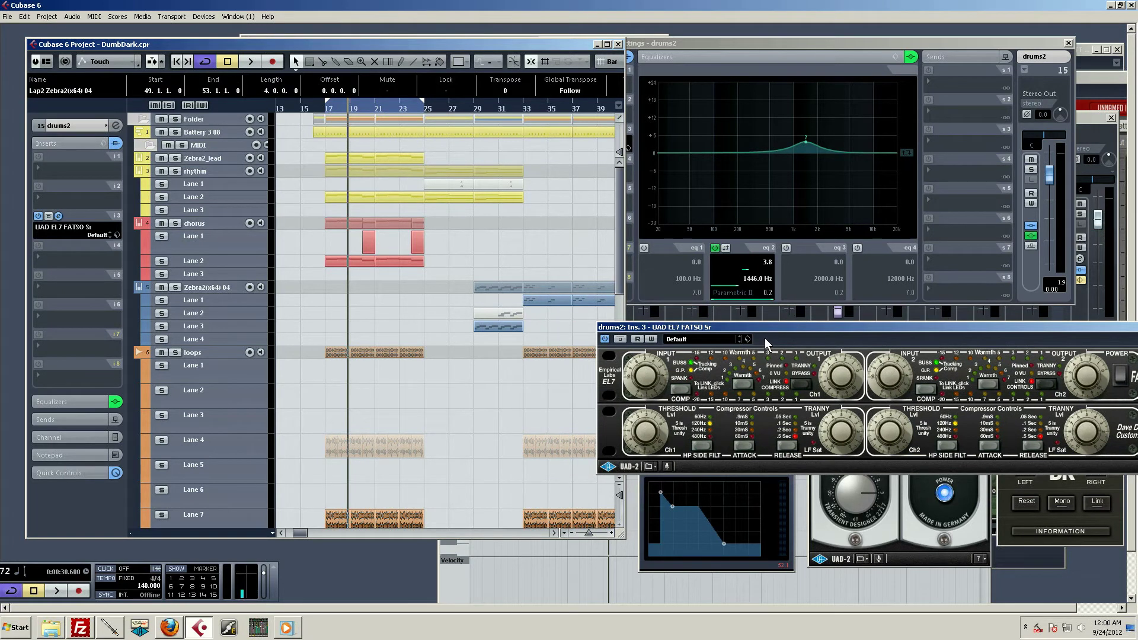
{"action": "left_click_drag", "start_coordinate": [742, 332], "coordinate": [802, 320]}
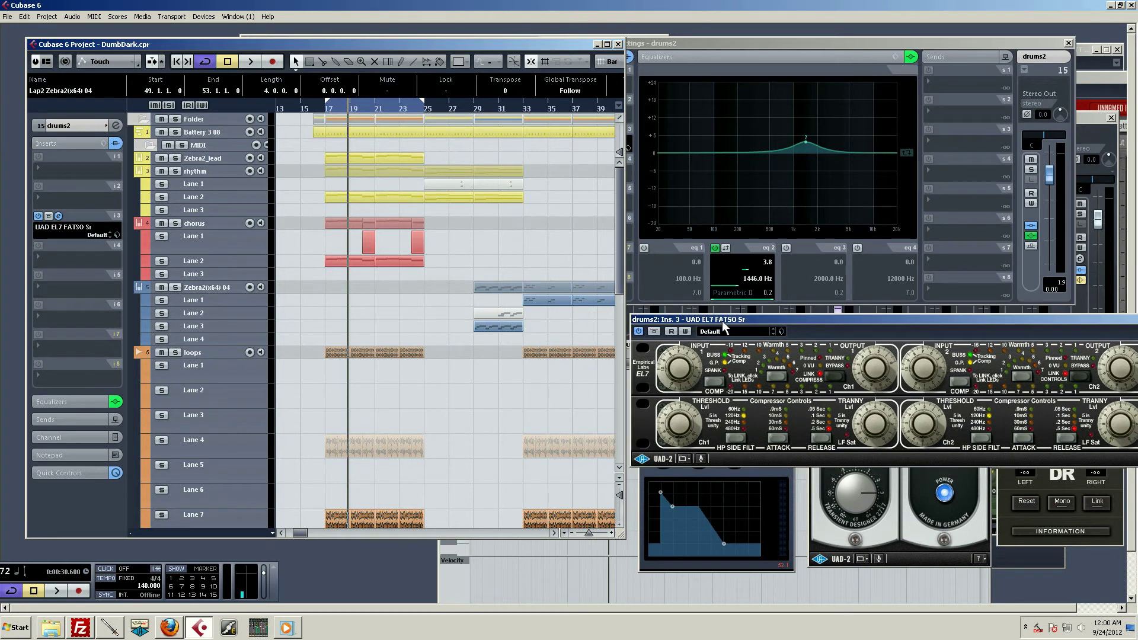
{"action": "mouse_move", "coordinate": [883, 322]}
{"action": "left_mouse_down"}
{"action": "mouse_move", "coordinate": [860, 319]}
{"action": "mouse_move", "coordinate": [889, 317]}
{"action": "left_mouse_up"}
{"action": "scroll", "coordinate": [471, 293], "scroll_direction": "down", "scroll_amount": 3}
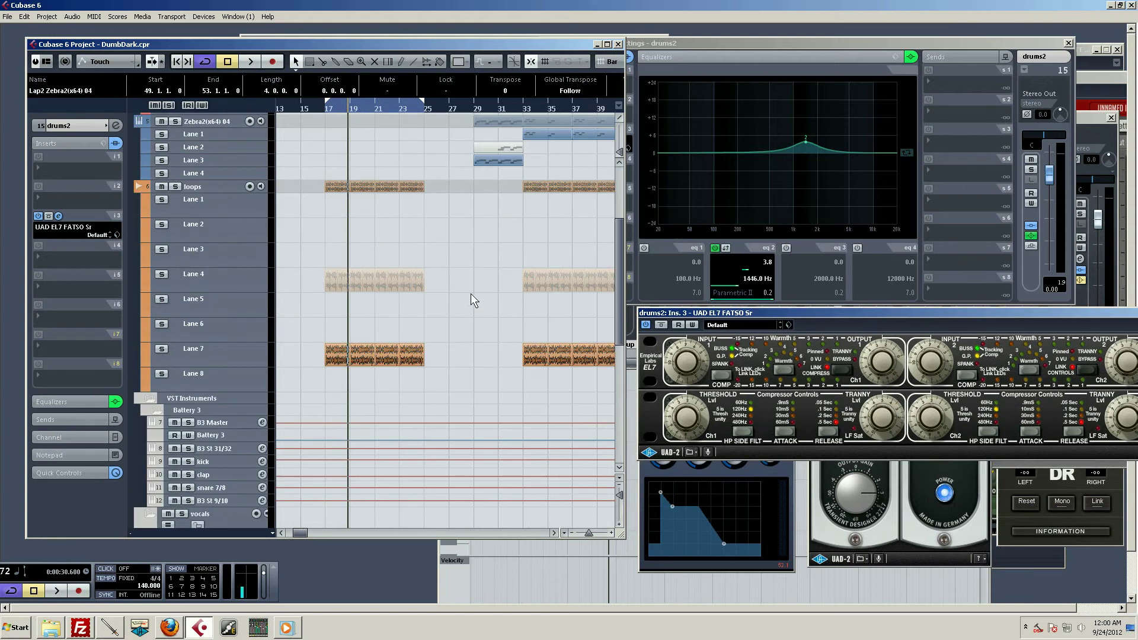
{"action": "scroll", "coordinate": [481, 290], "scroll_direction": "down", "scroll_amount": 3}
{"action": "scroll", "coordinate": [489, 286], "scroll_direction": "up", "scroll_amount": 5}
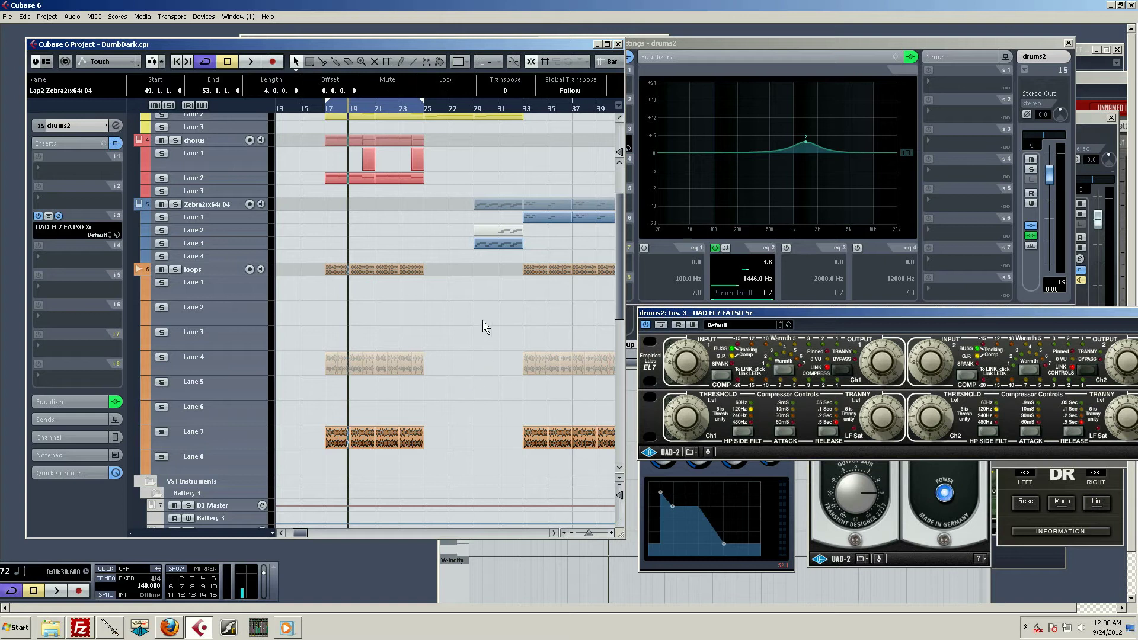
- Bring the mixer back up, look at the snare 7/8 channel settings, and close them
{"action": "key", "text": "F3"}
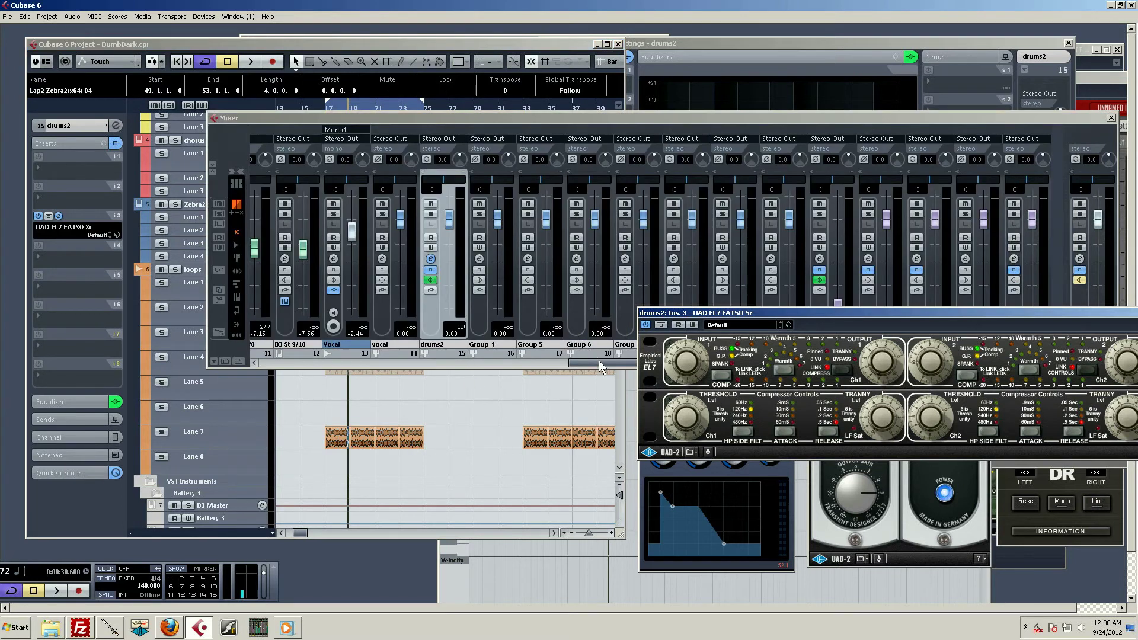
{"action": "scroll", "coordinate": [599, 361], "scroll_direction": "up", "scroll_amount": 10}
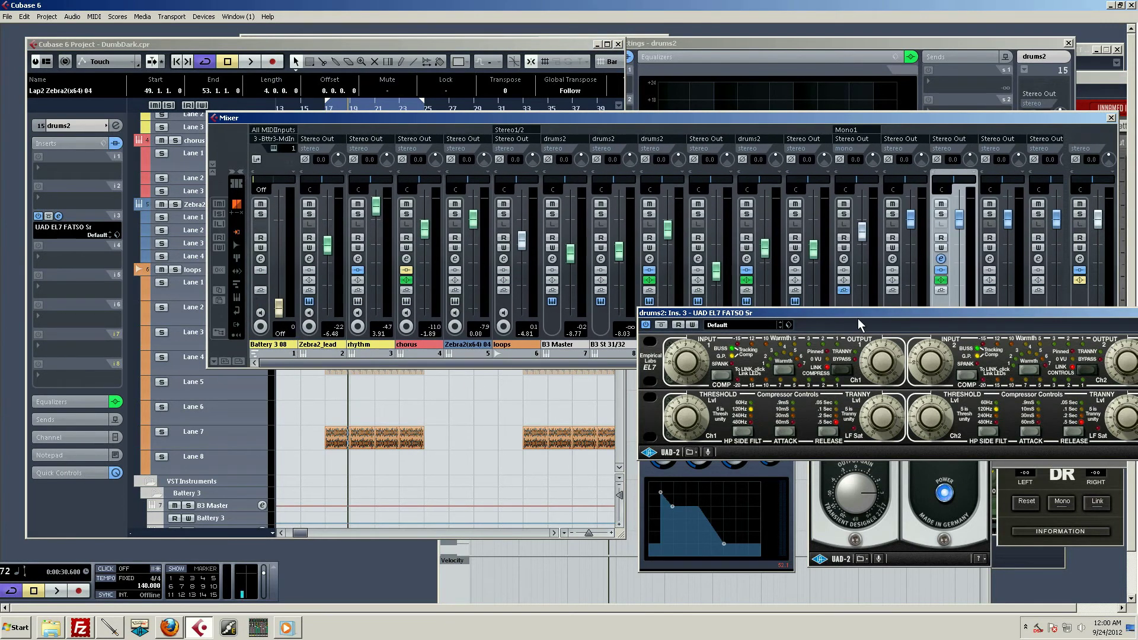
{"action": "left_click", "coordinate": [585, 297]}
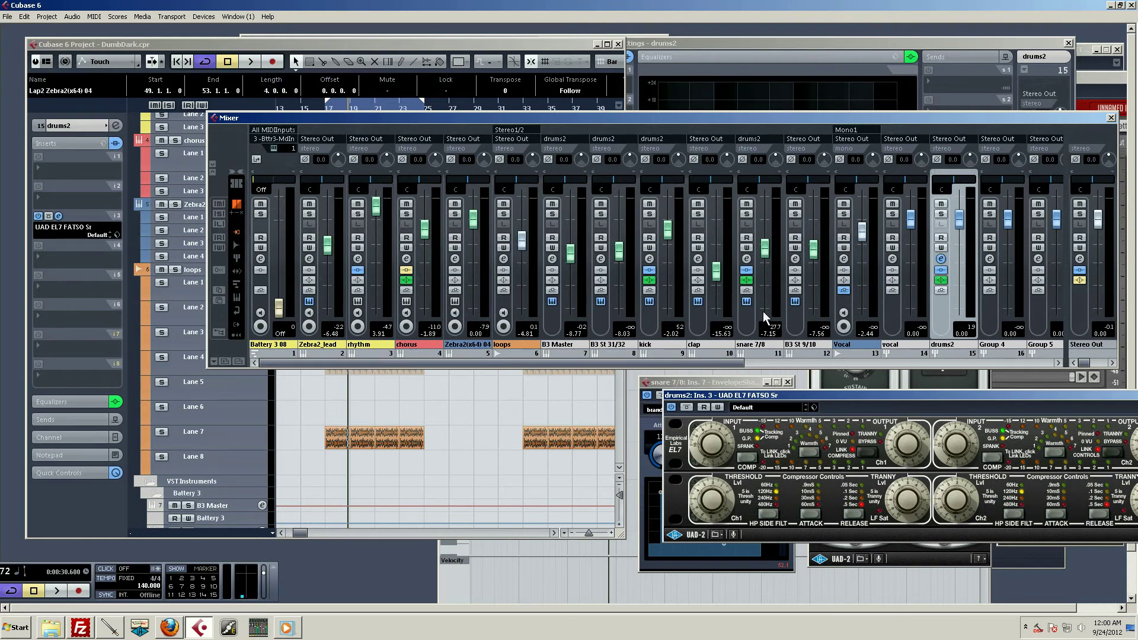
{"action": "left_click", "coordinate": [748, 258]}
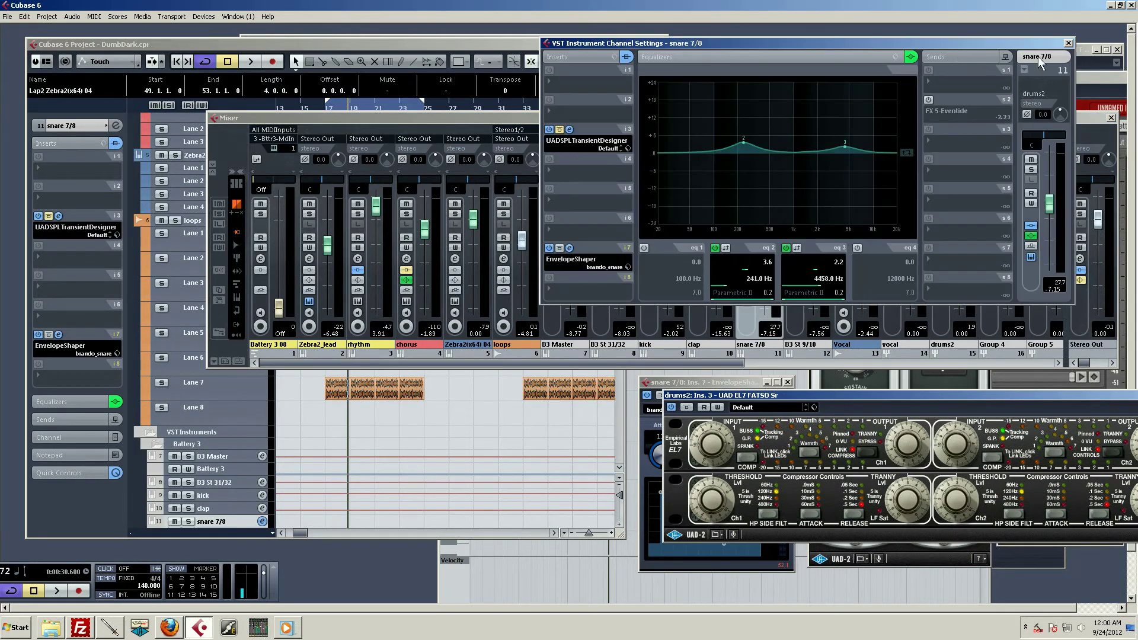
{"action": "left_click", "coordinate": [1069, 45]}
- Play the mix to check the levels of the snare 7/8 channel and the drums2 group in the mixer
{"action": "key", "text": "space"}
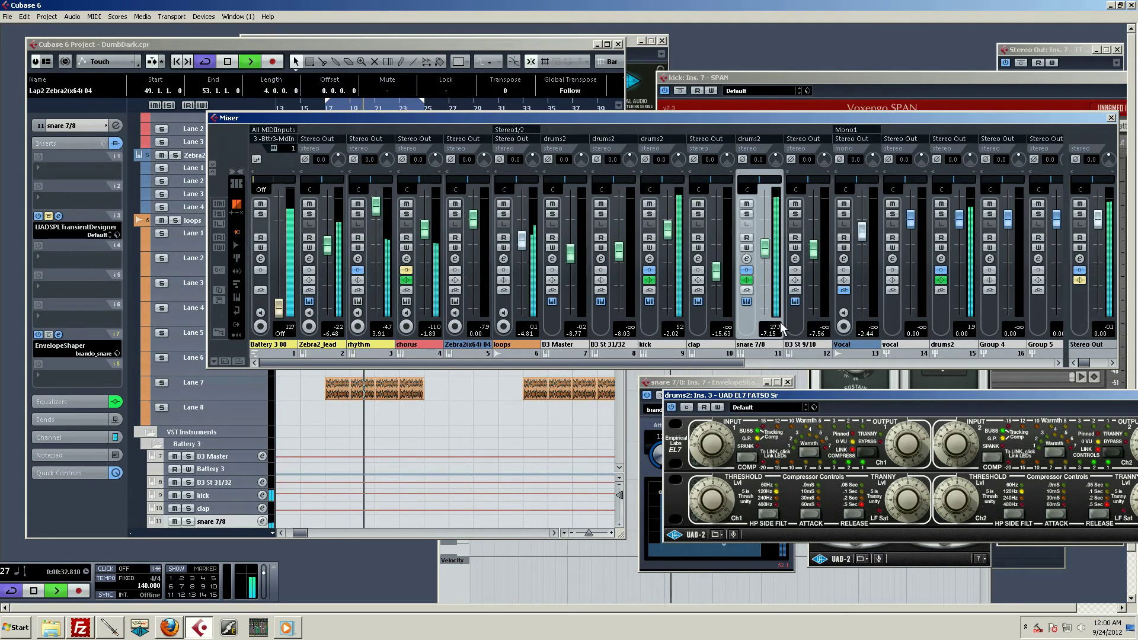
{"action": "key", "text": "space"}
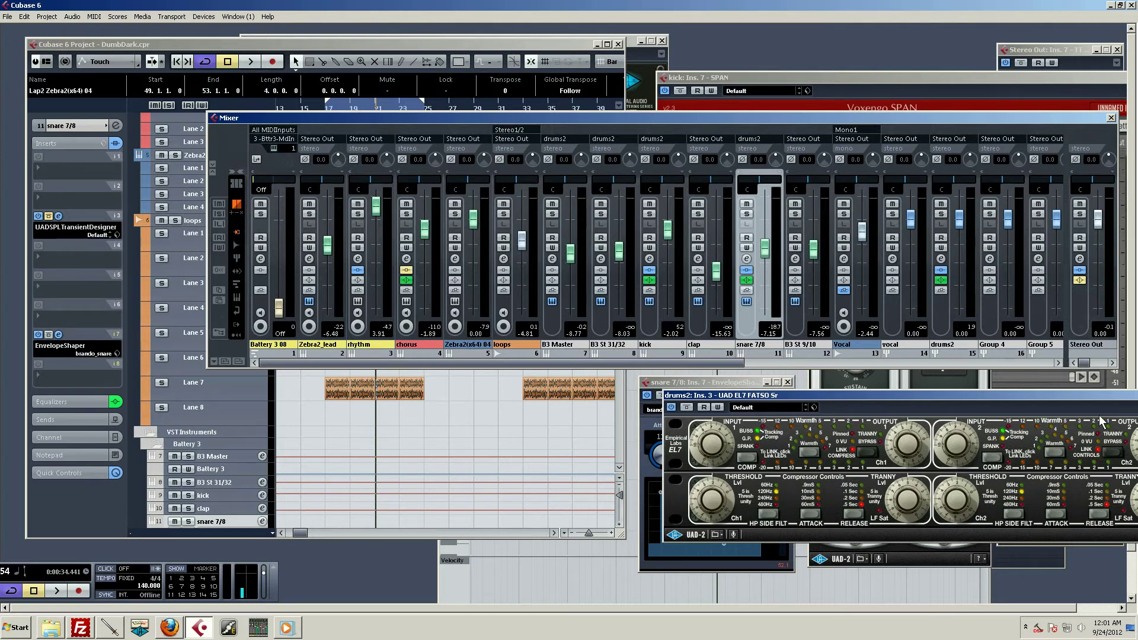
{"action": "left_click", "coordinate": [1107, 327]}
{"action": "left_click_drag", "start_coordinate": [532, 361], "coordinate": [972, 386]}
{"action": "key", "text": "space"}
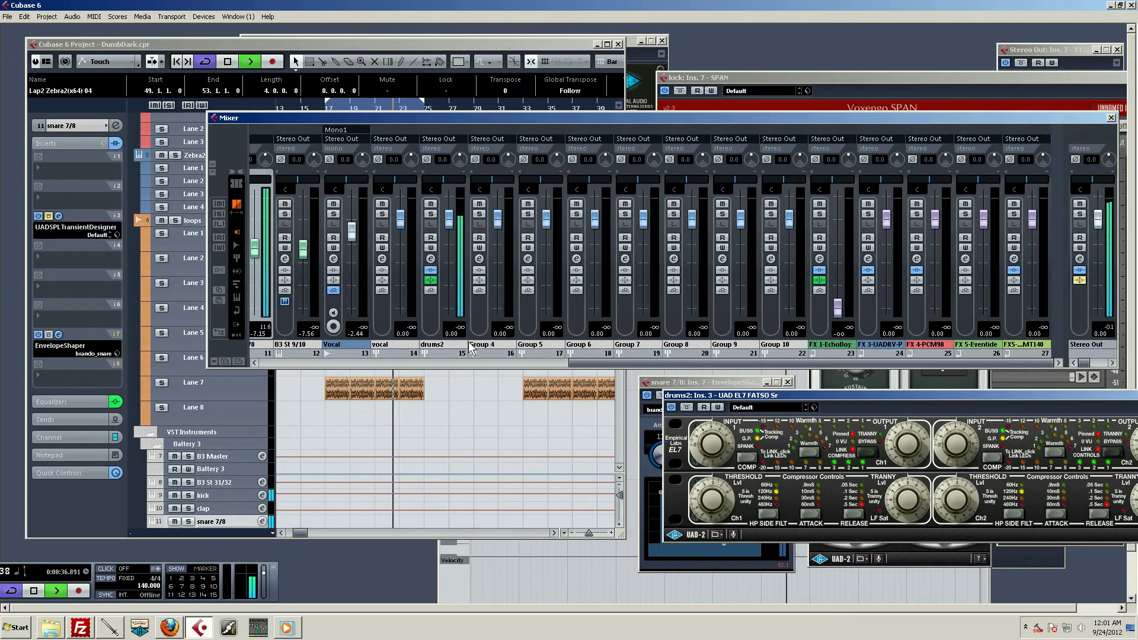
{"action": "key", "text": "space"}
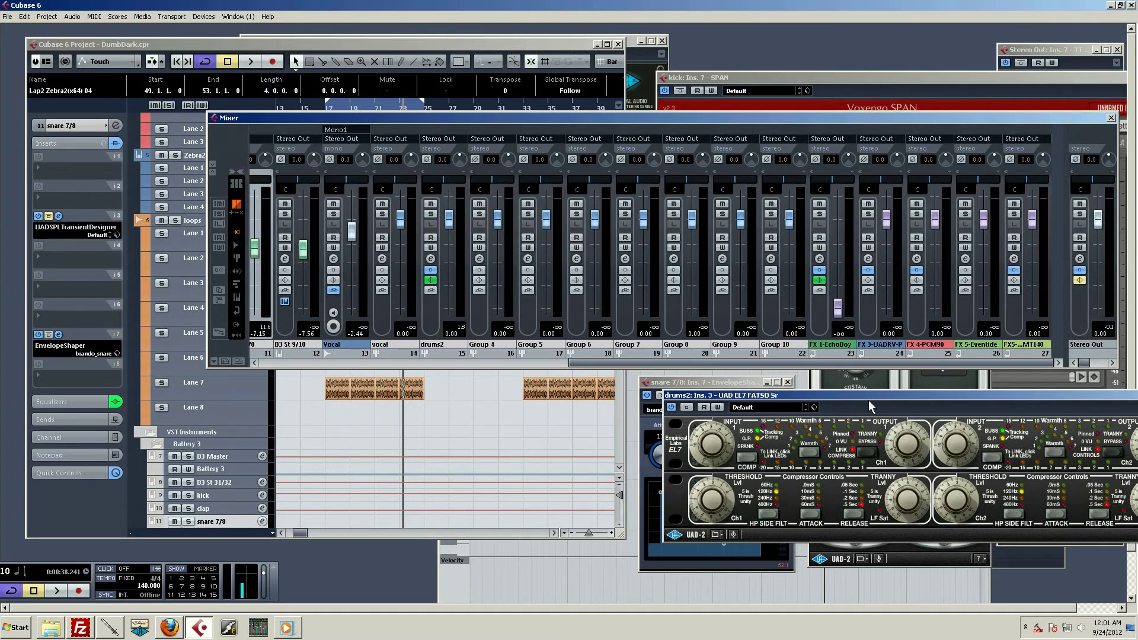
- Reopen the snare 7/8 channel settings and its Transient Designer, and move the plug-in window clear of the FATSO
{"action": "left_click_drag", "start_coordinate": [871, 396], "coordinate": [751, 401]}
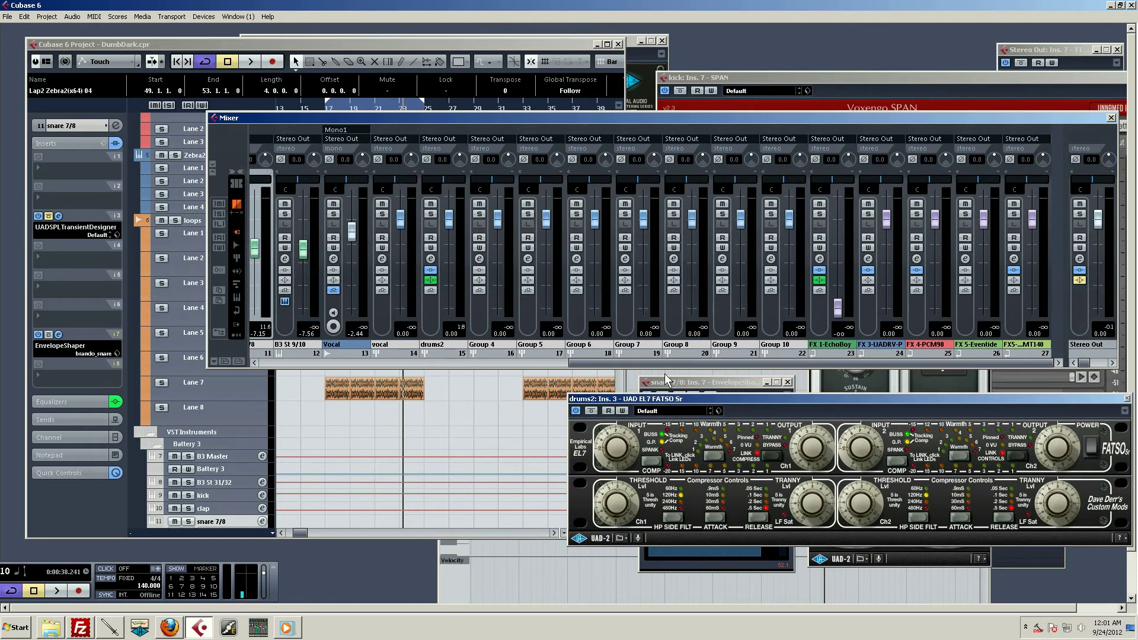
{"action": "left_click_drag", "start_coordinate": [647, 360], "coordinate": [332, 361]}
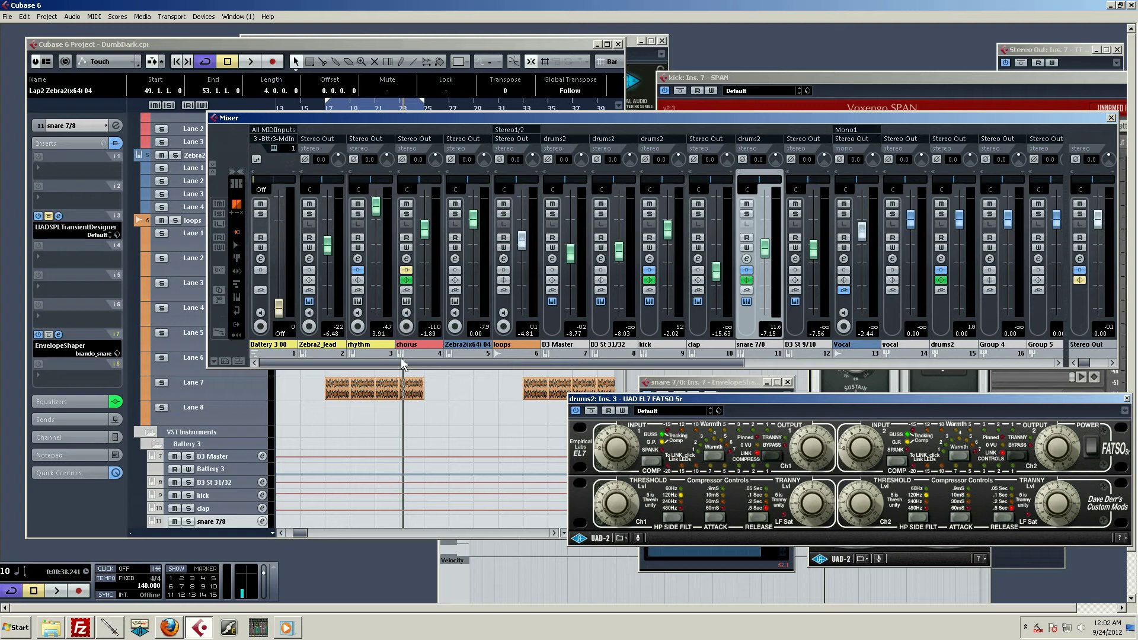
{"action": "left_click", "coordinate": [746, 259]}
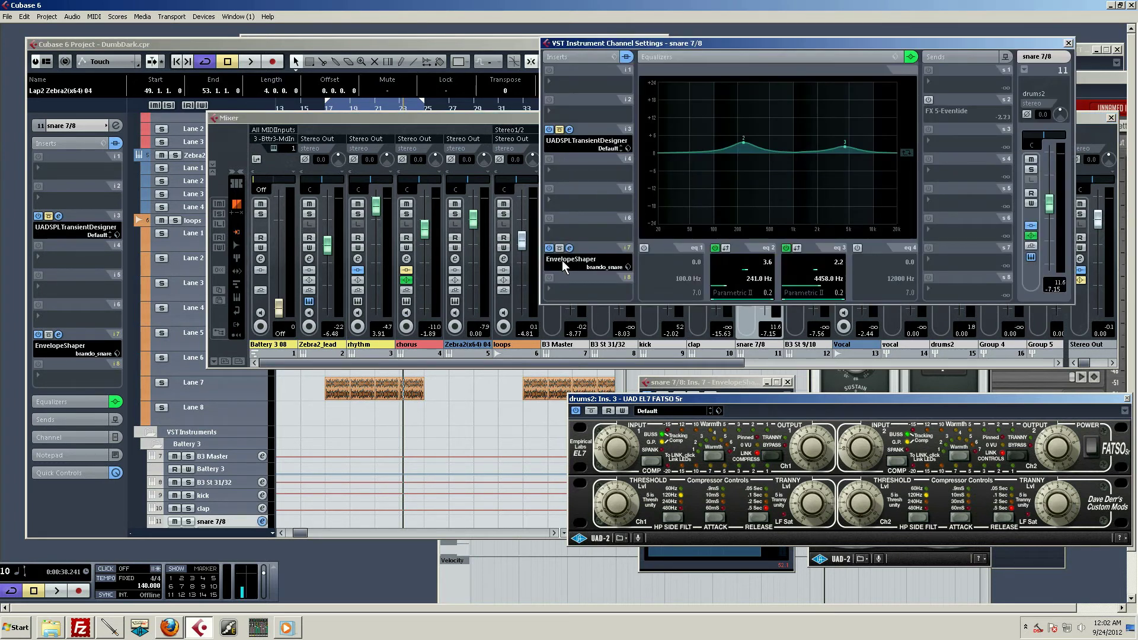
{"action": "left_click", "coordinate": [565, 141]}
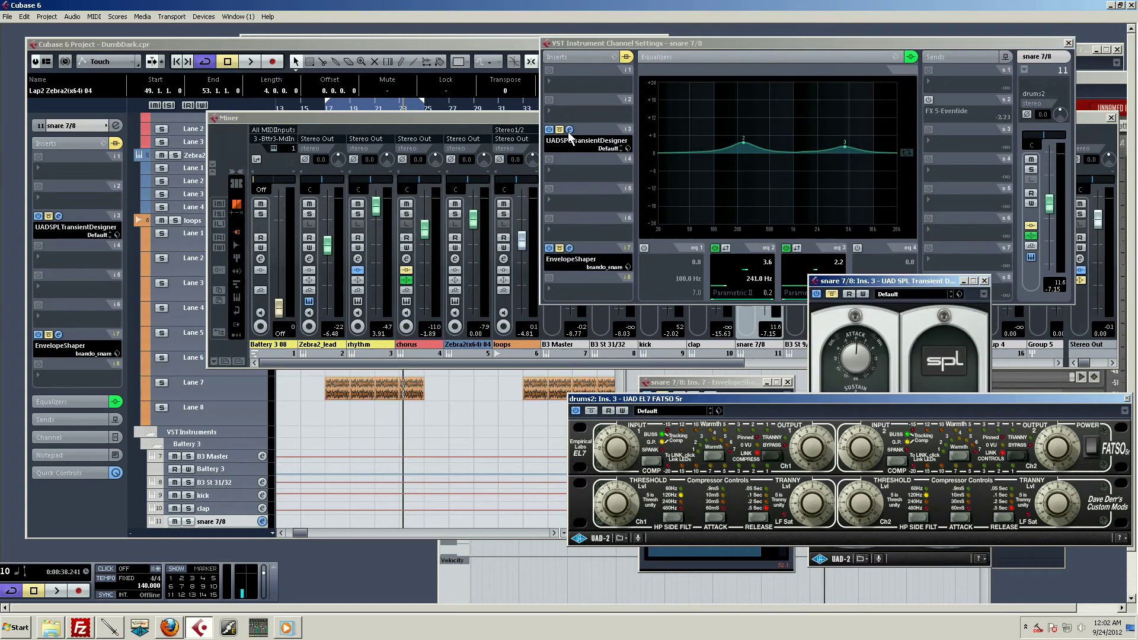
{"action": "left_click_drag", "start_coordinate": [941, 285], "coordinate": [913, 61]}
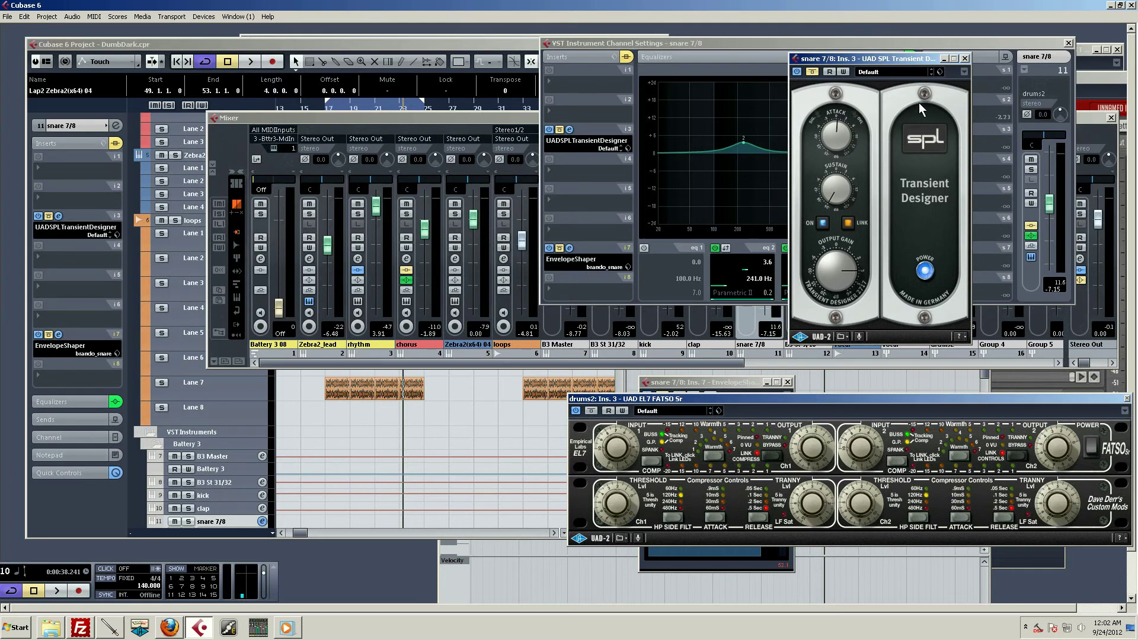
- Take the Transient Designer out of bypass, raise its attack while the mix plays, and stop playback
{"action": "left_click", "coordinate": [812, 72]}
{"action": "key", "text": "space"}
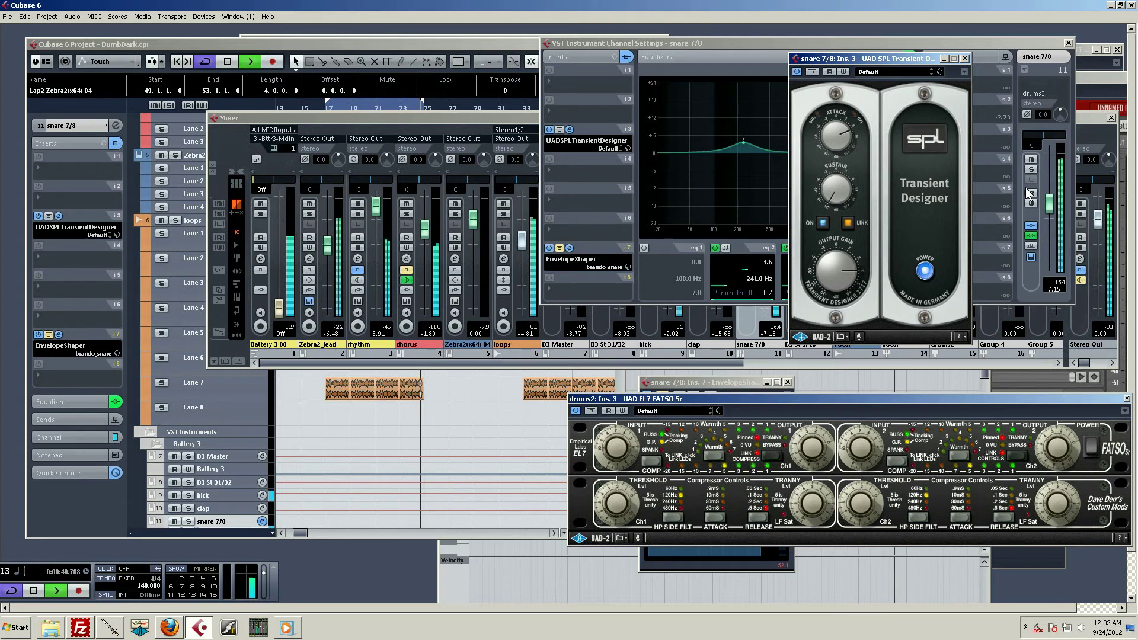
{"action": "key", "text": "space"}
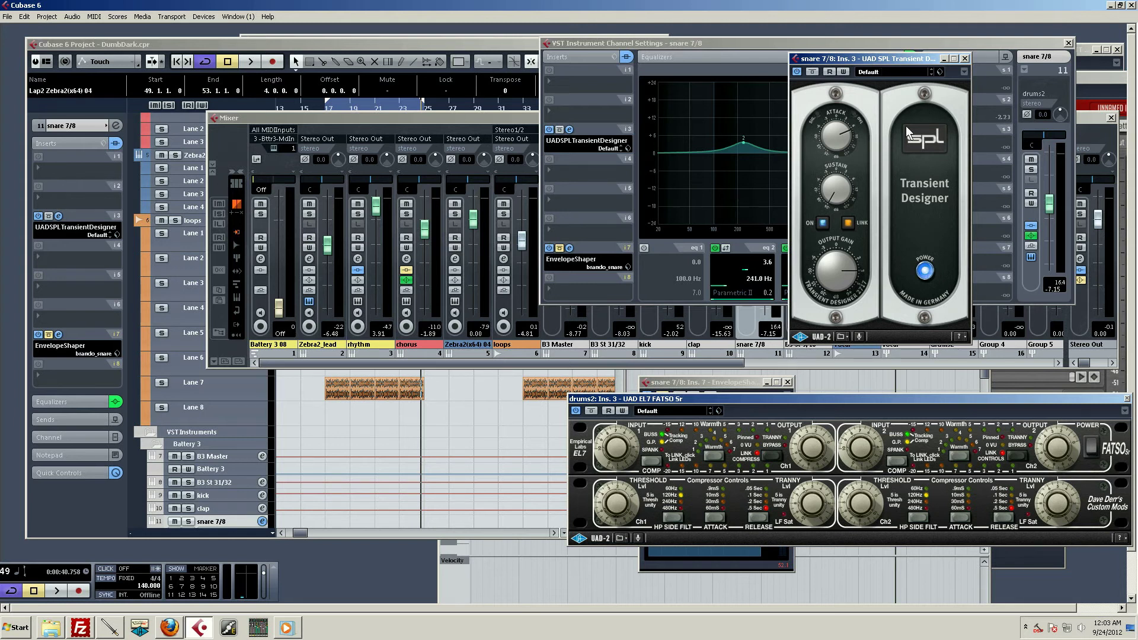
- Bypass the Transient Designer on snare 7/8, bring up the EnvelopeShaper, and move its window clear of the FATSO
{"action": "left_click", "coordinate": [560, 138]}
{"action": "left_click", "coordinate": [570, 248]}
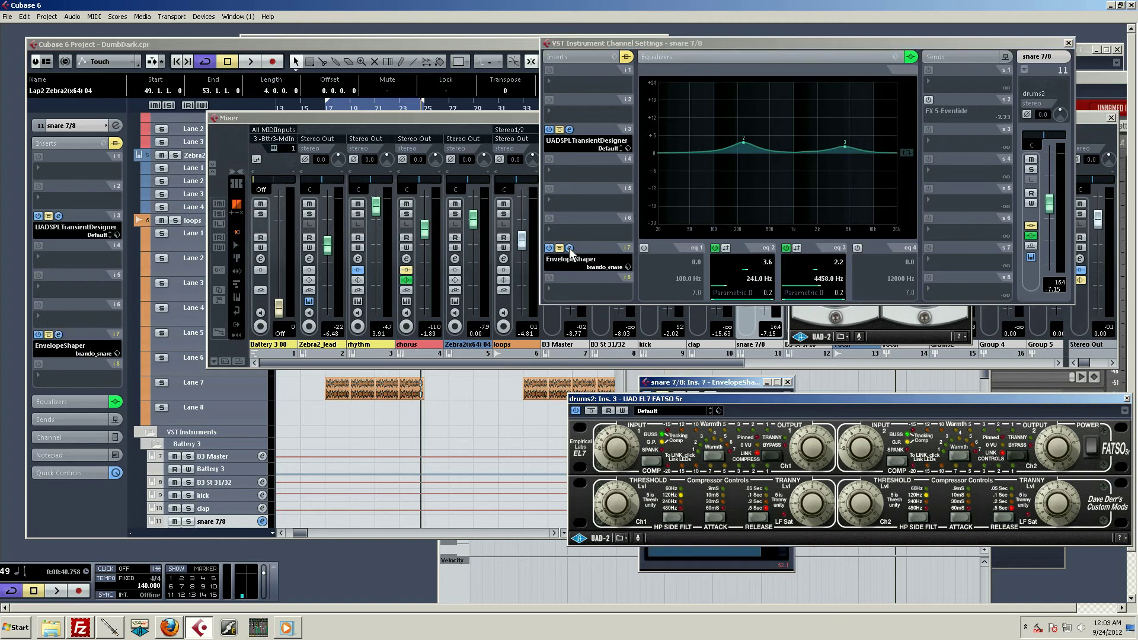
{"action": "left_click_drag", "start_coordinate": [745, 382], "coordinate": [453, 392]}
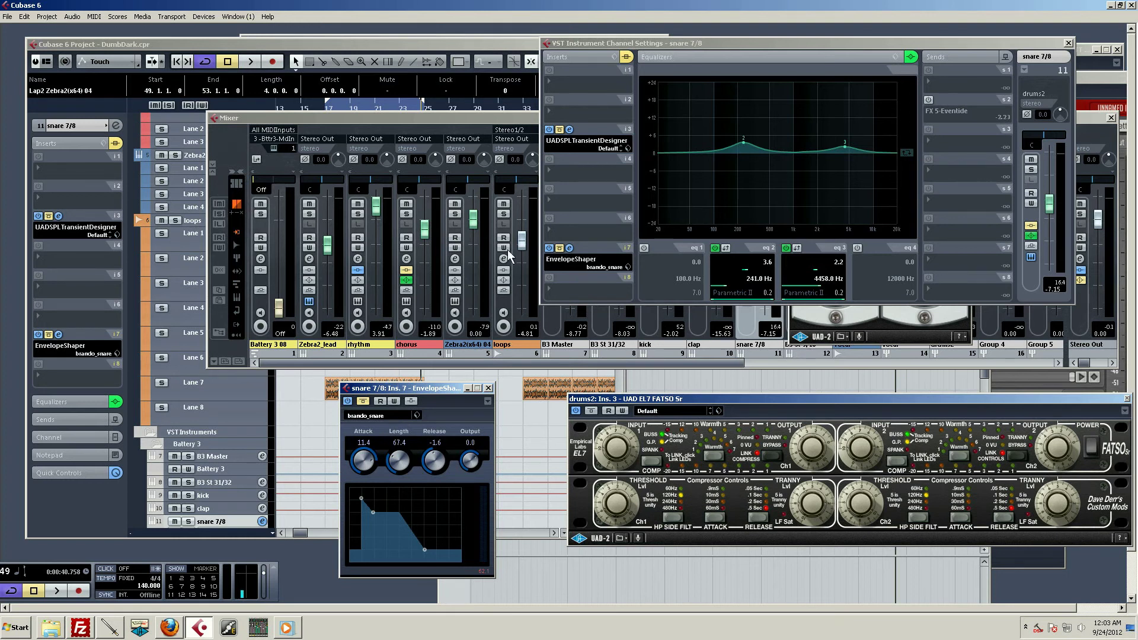
- Play two short passages of the mix to hear the snare 7/8 channel and check its level, stopping after each
{"action": "left_click", "coordinate": [569, 199]}
{"action": "key", "text": "space"}
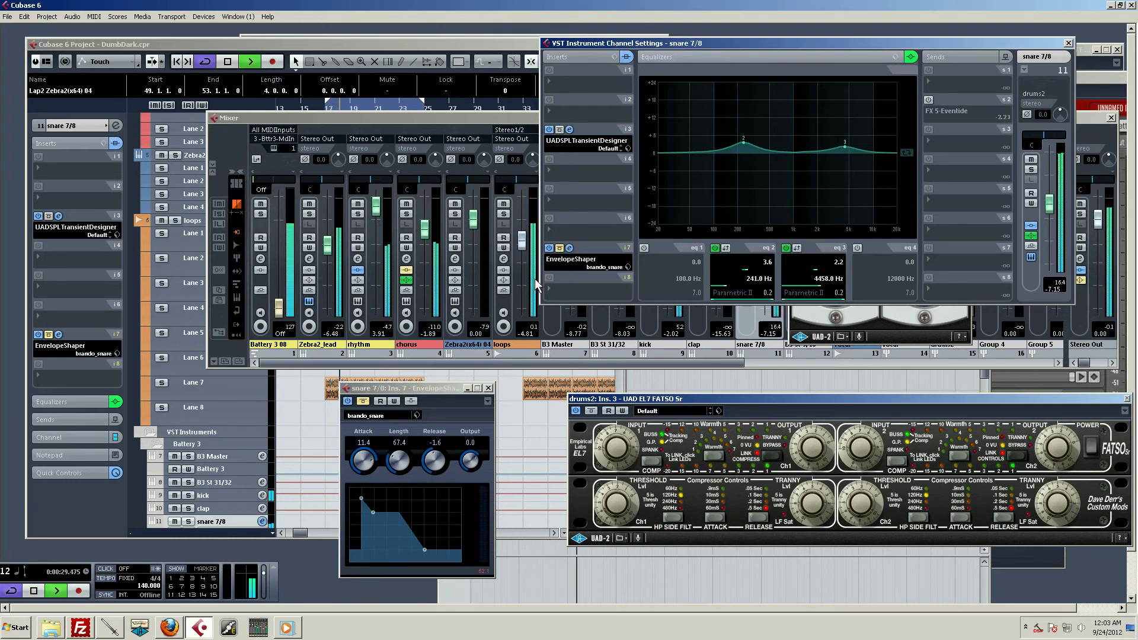
{"action": "key", "text": "space"}
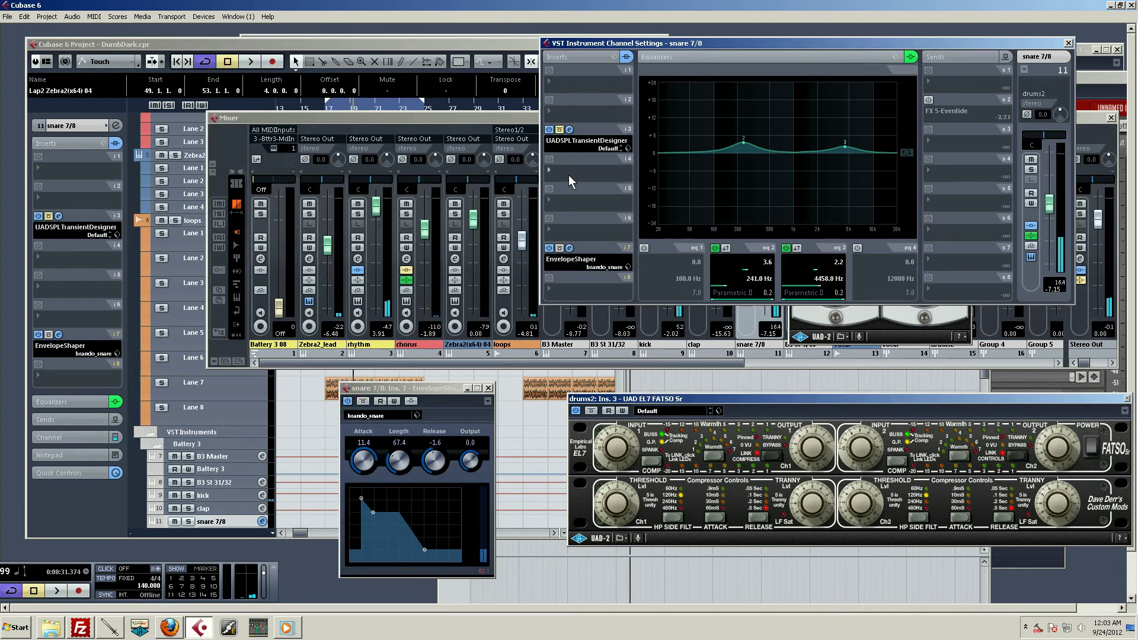
{"action": "key", "text": "space"}
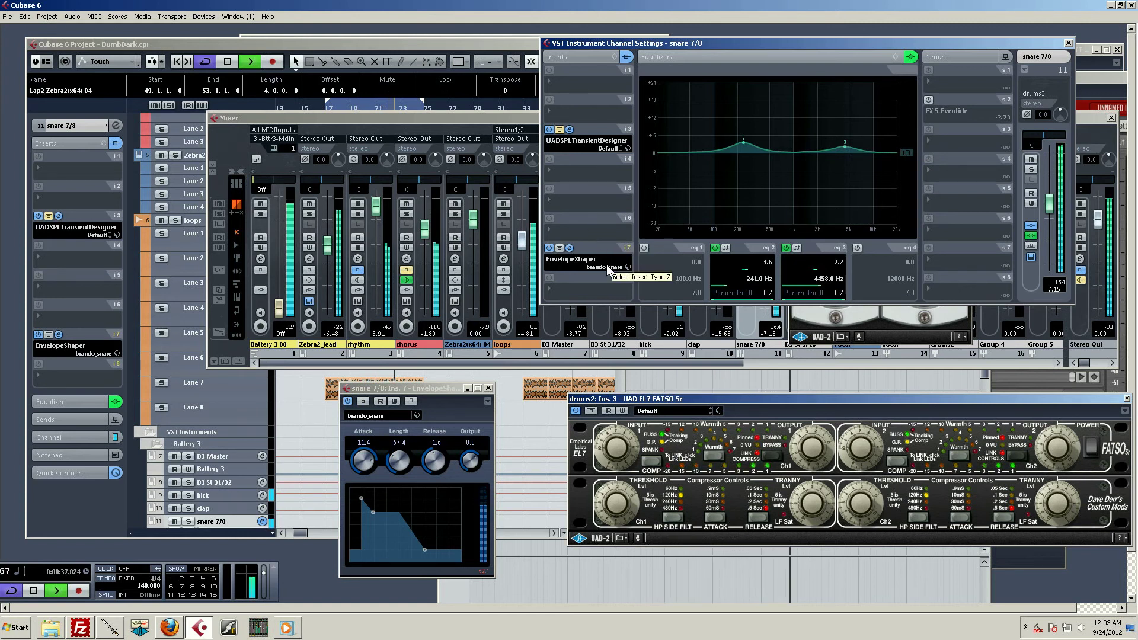
{"action": "key", "text": "space"}
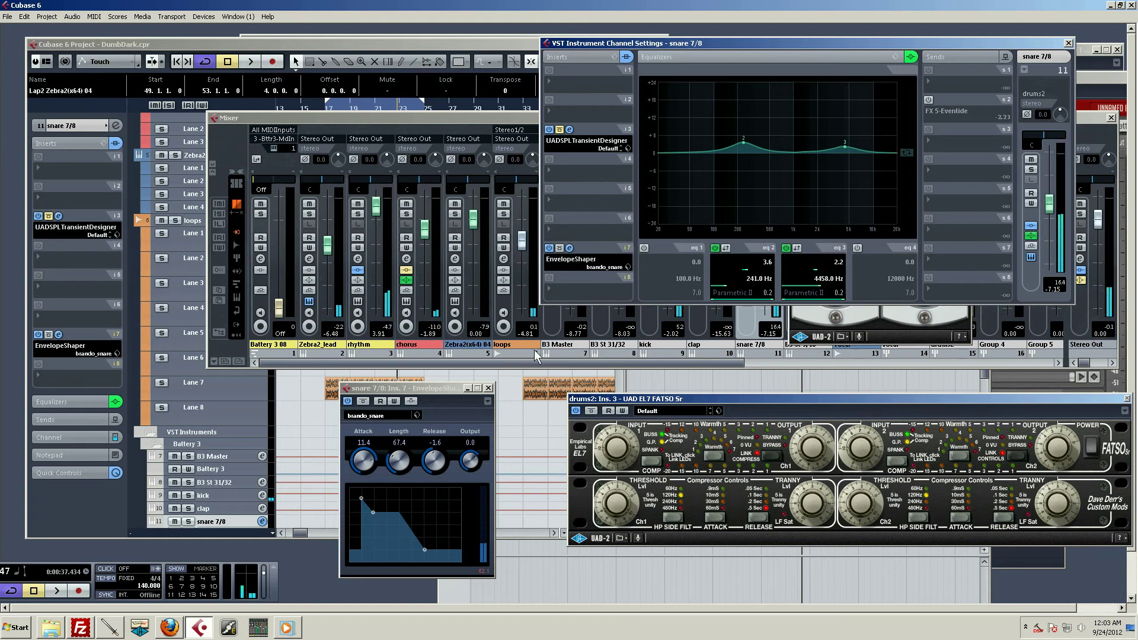
- Shift the EnvelopeShaper window slightly, look at the Transient Designer controls for comparison, and put that plug-in behind the channel settings again
{"action": "left_click_drag", "start_coordinate": [448, 389], "coordinate": [483, 394]}
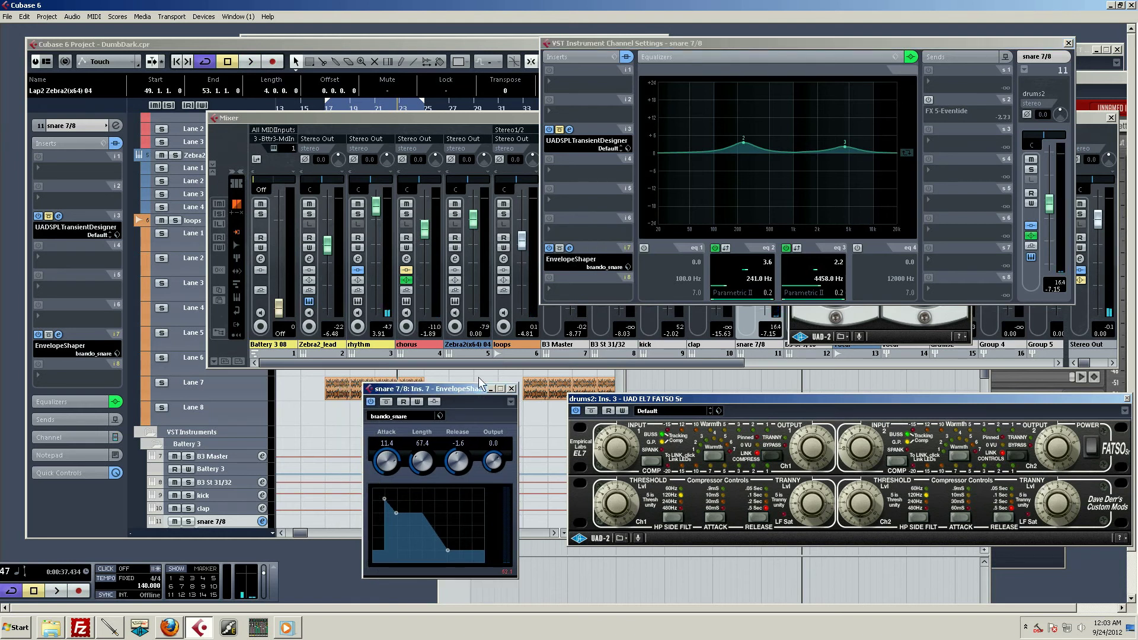
{"action": "left_click", "coordinate": [569, 130]}
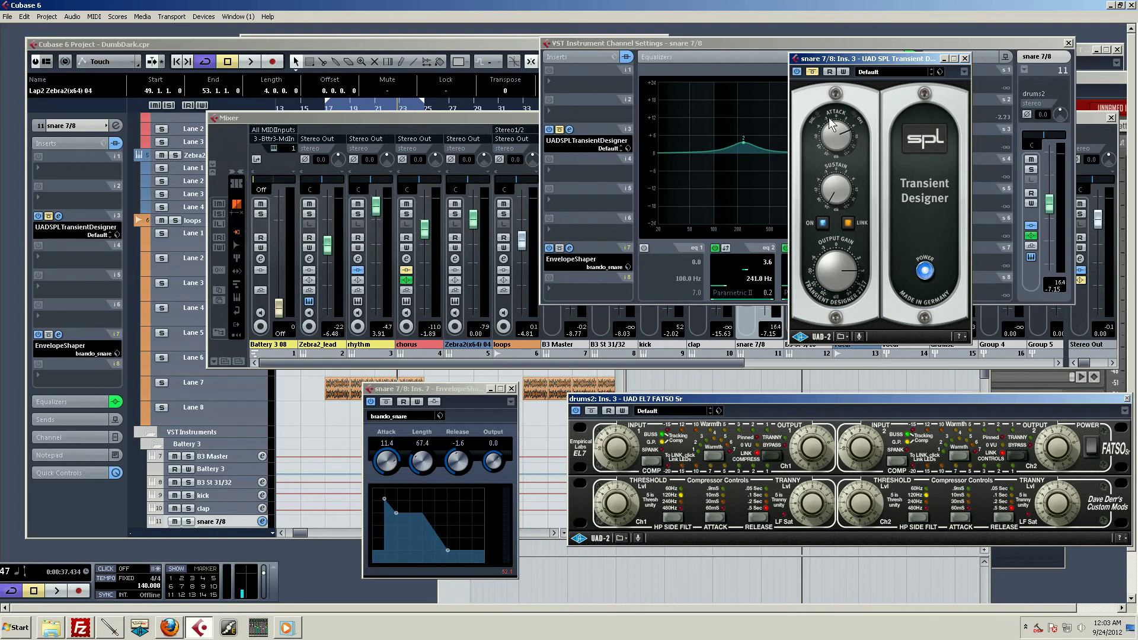
{"action": "left_click", "coordinate": [566, 132]}
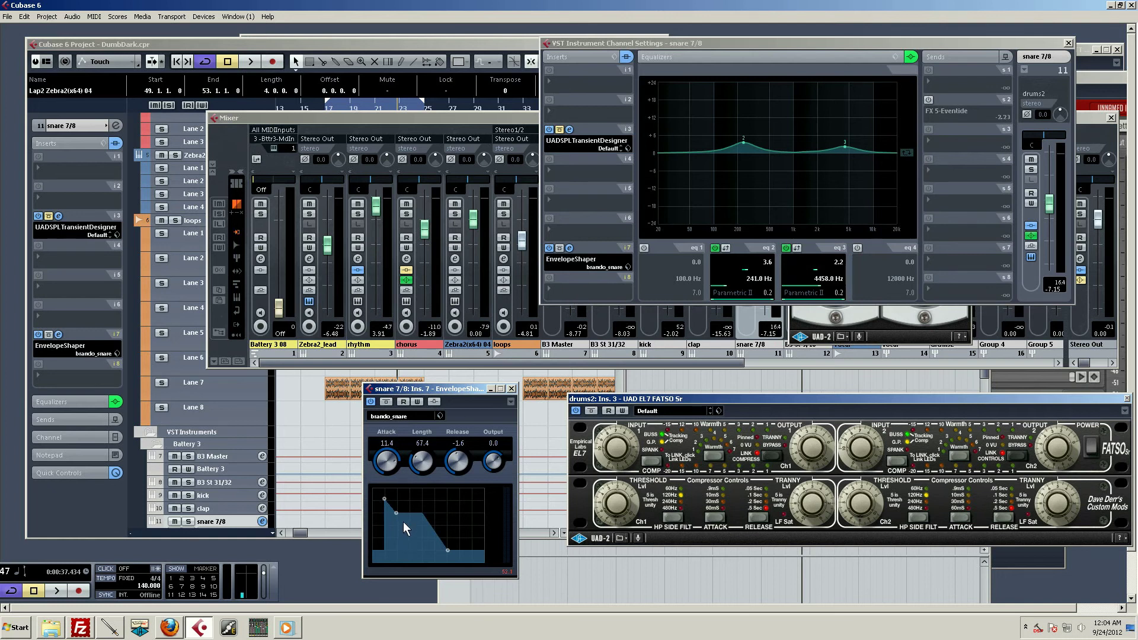
- Set the EnvelopeShaper's length to 55.7 on snare 7/8, play the mix, and stop playback
{"action": "left_click_drag", "start_coordinate": [422, 463], "coordinate": [433, 501]}
{"action": "key", "text": "space"}
{"action": "key", "text": "space"}
- Arrange the channel settings, Transient Designer and FATSO windows for viewing together, and bring the EnvelopeShaper into focus
{"action": "left_click_drag", "start_coordinate": [1053, 46], "coordinate": [953, 72]}
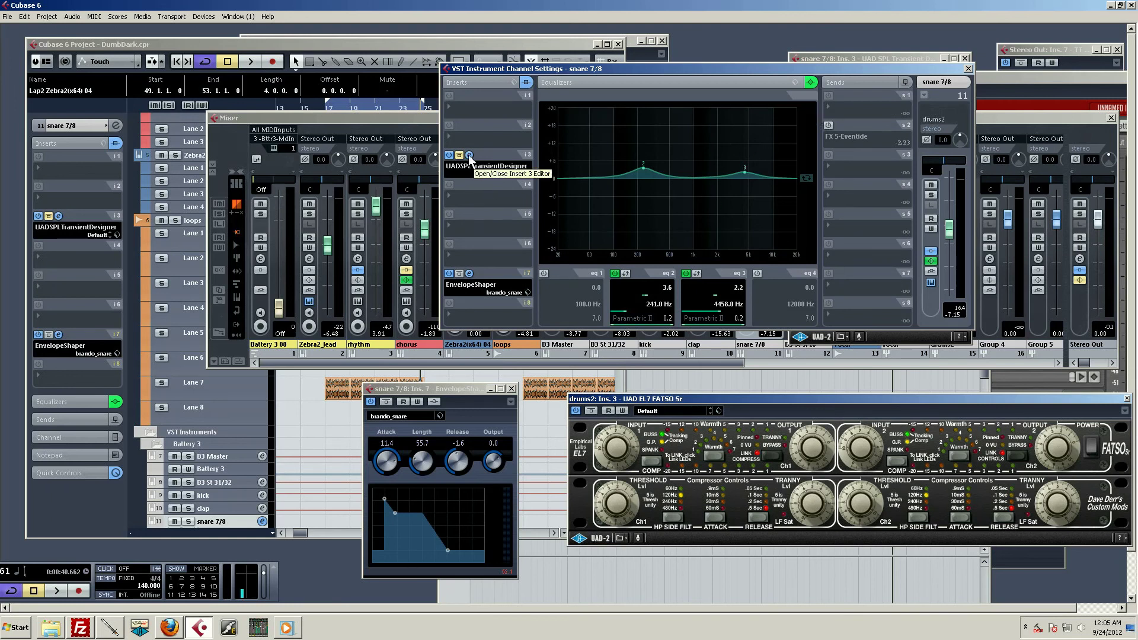
{"action": "left_click", "coordinate": [470, 156]}
{"action": "left_click", "coordinate": [469, 155]}
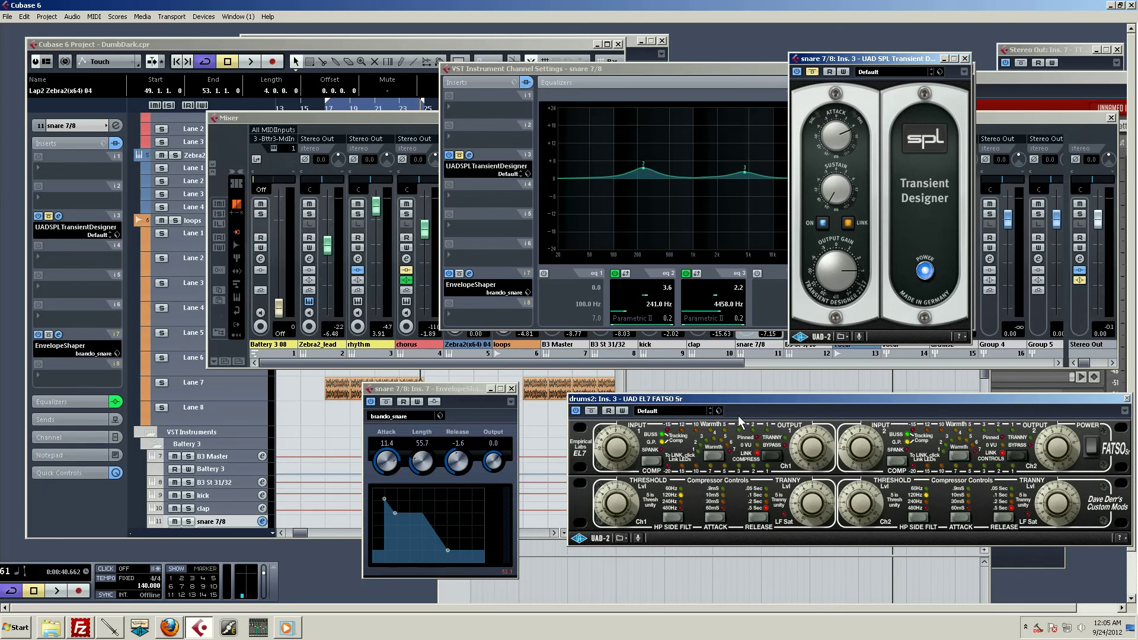
{"action": "left_click_drag", "start_coordinate": [748, 398], "coordinate": [734, 396]}
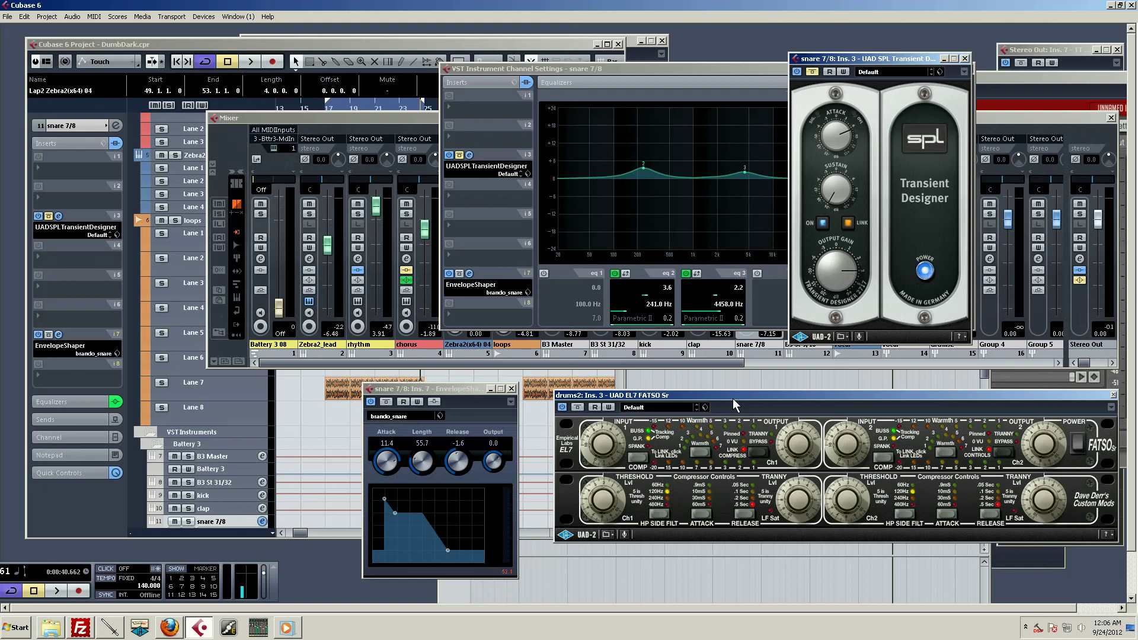
{"action": "left_click", "coordinate": [455, 390]}
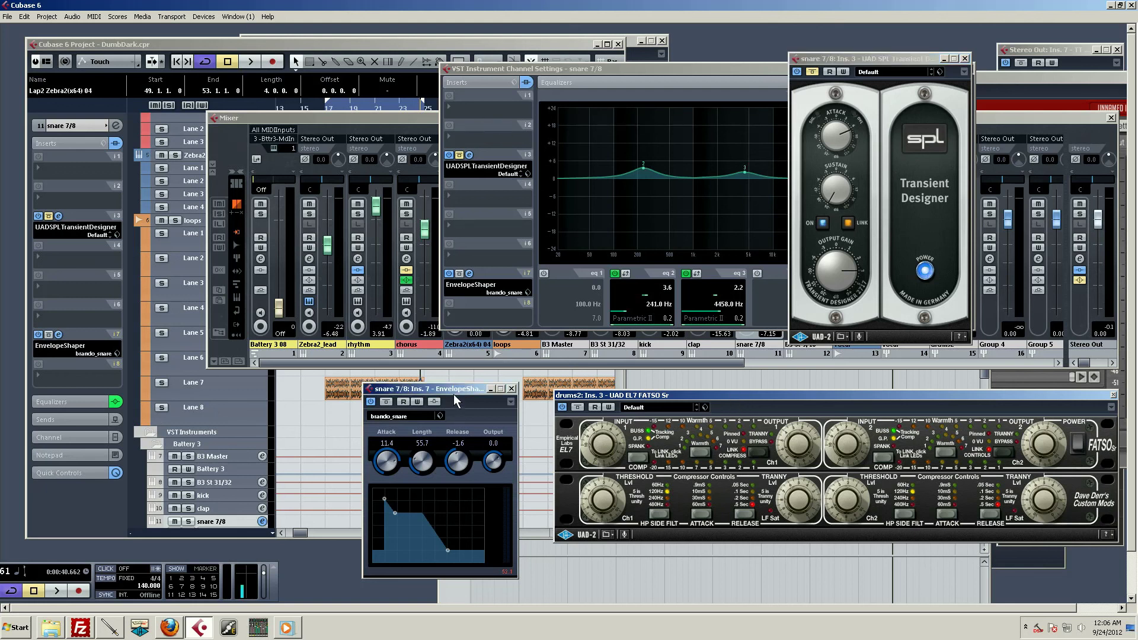